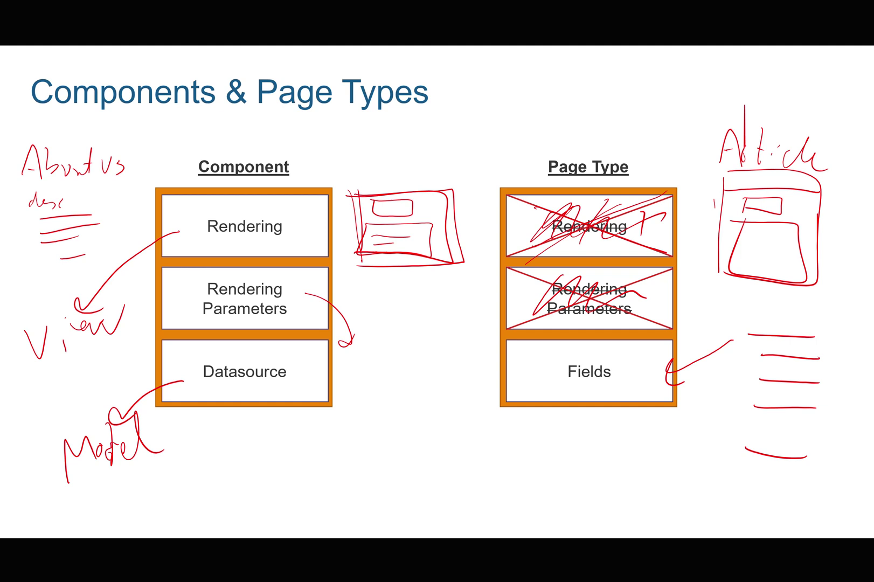
# End the PowerPoint slideshow and discard the ink annotations, returning to slide 14.
pyautogui.press('Escape')
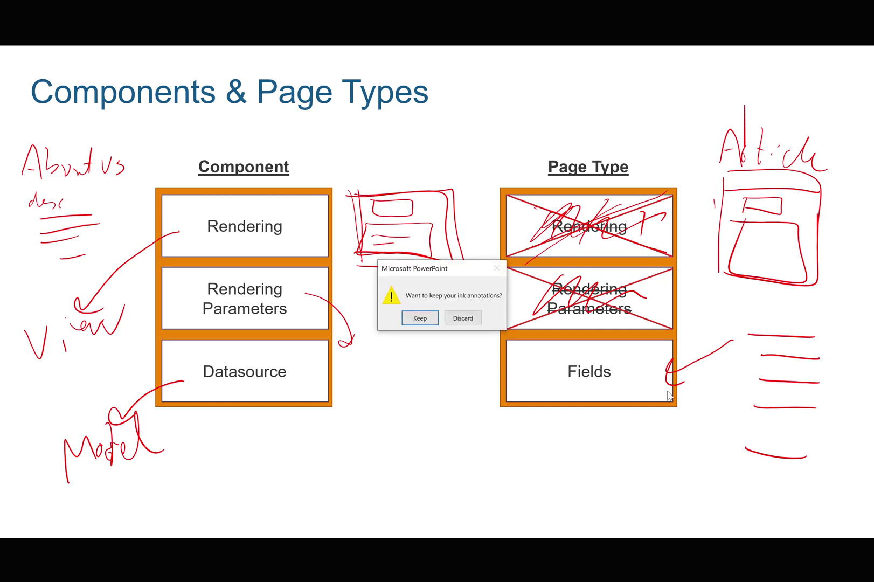
pyautogui.click(463, 318)
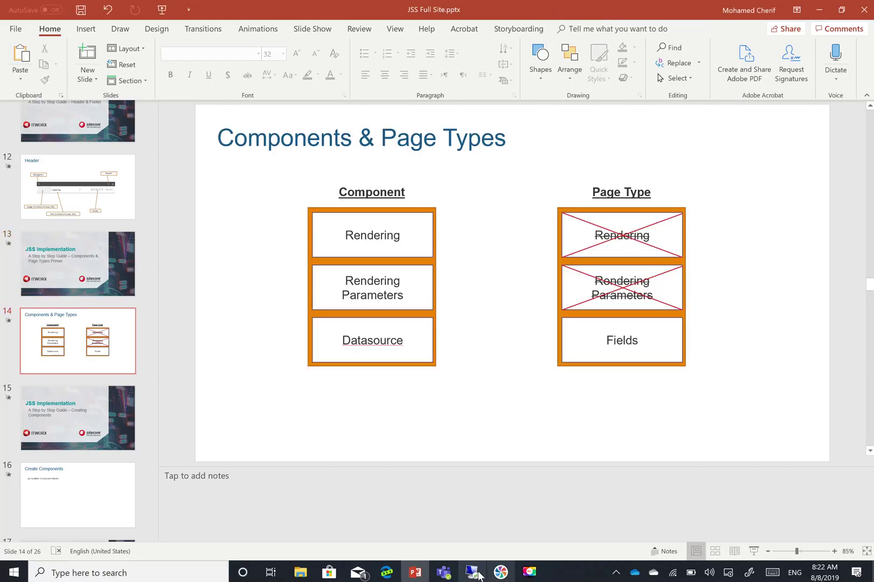
# In the remote Sitecore session, inspect custom-route-type under styleguide: headline, author and content fields.
pyautogui.click(477, 575)
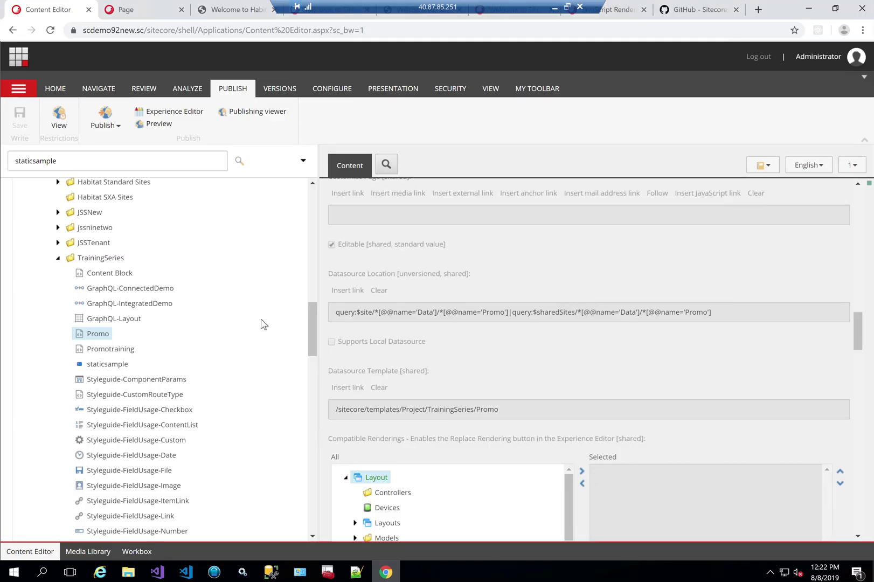
pyautogui.scroll(10, 261, 324)
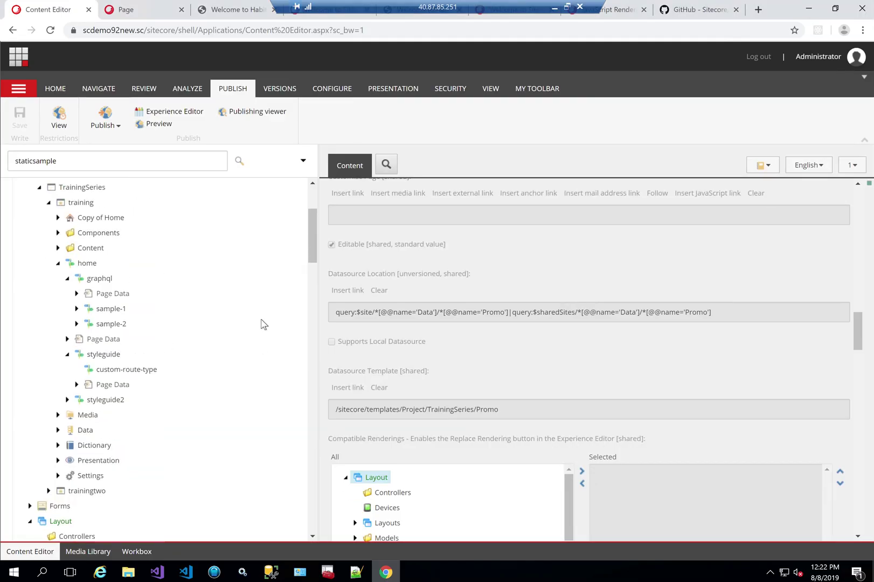
pyautogui.click(133, 380)
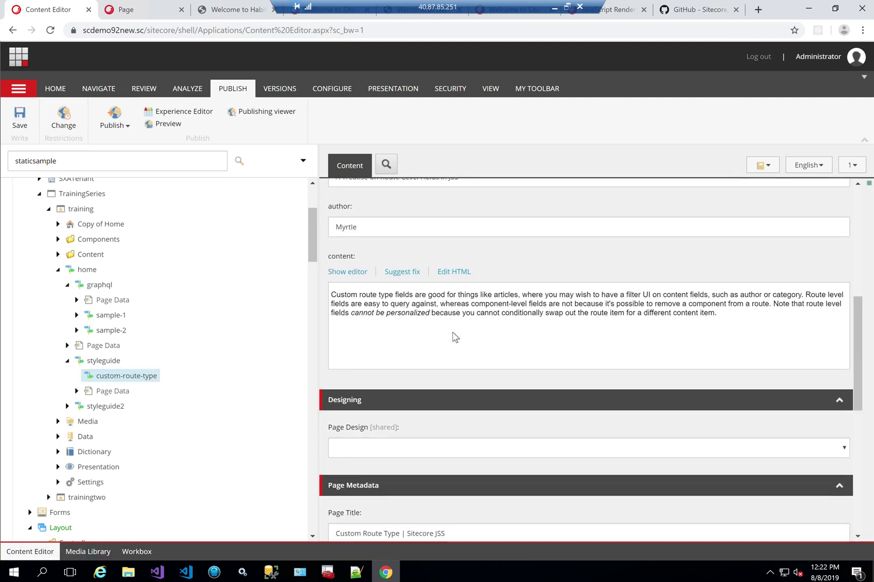
pyautogui.scroll(6, 453, 337)
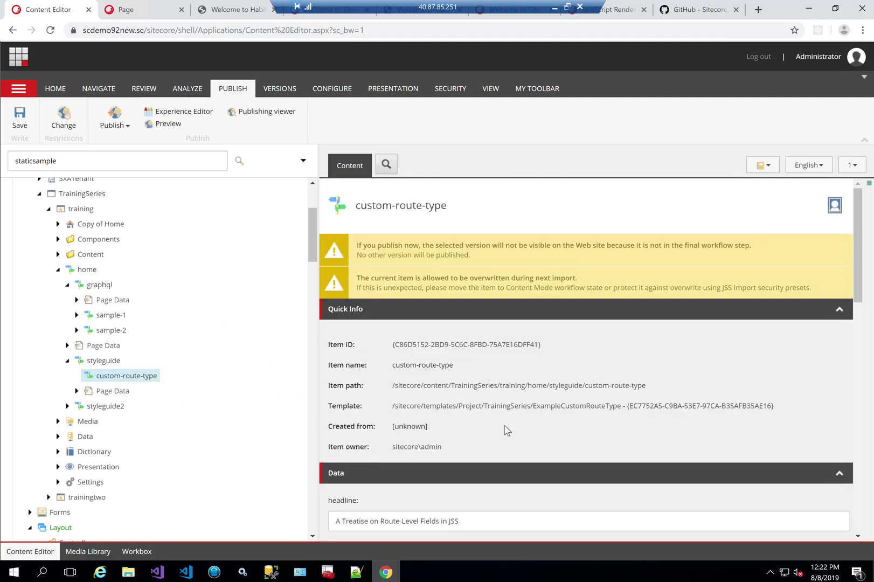
pyautogui.scroll(-4, 504, 427)
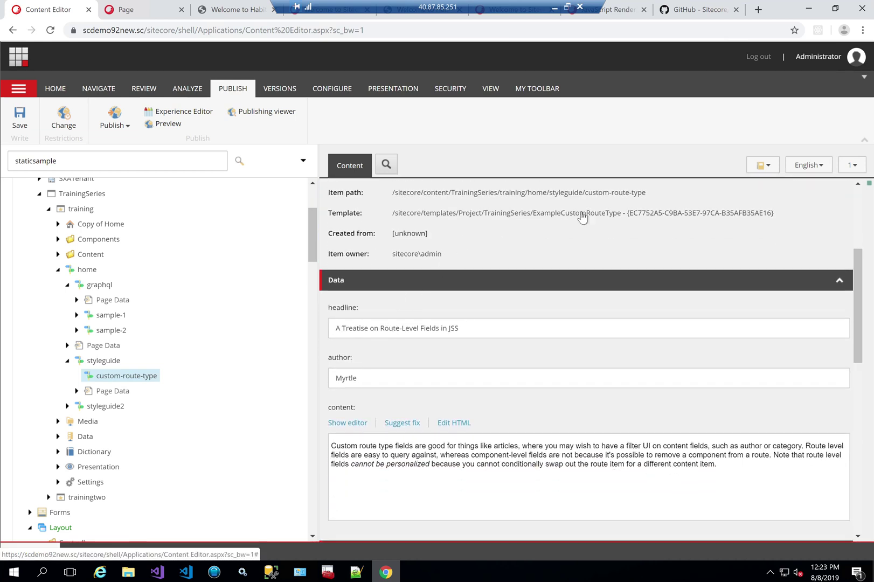
pyautogui.scroll(-1, 516, 288)
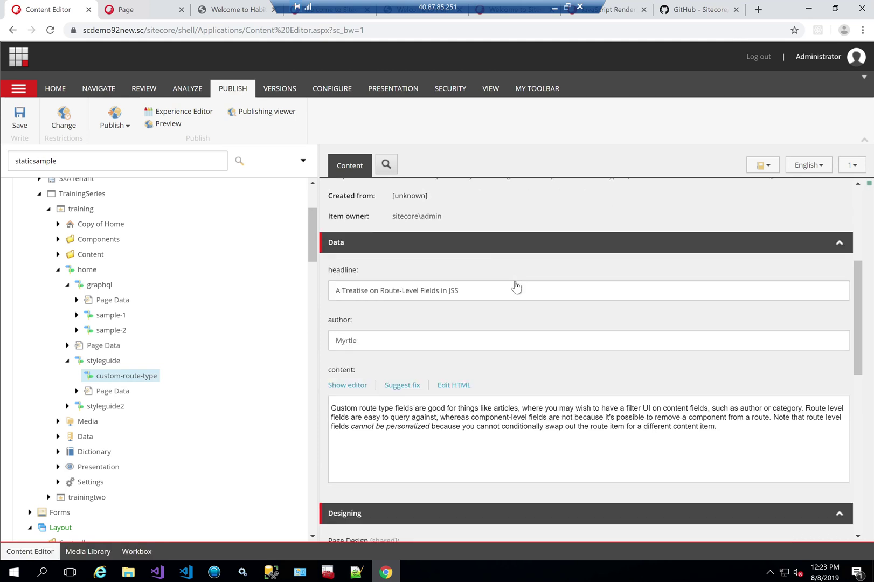
pyautogui.scroll(-2, 517, 287)
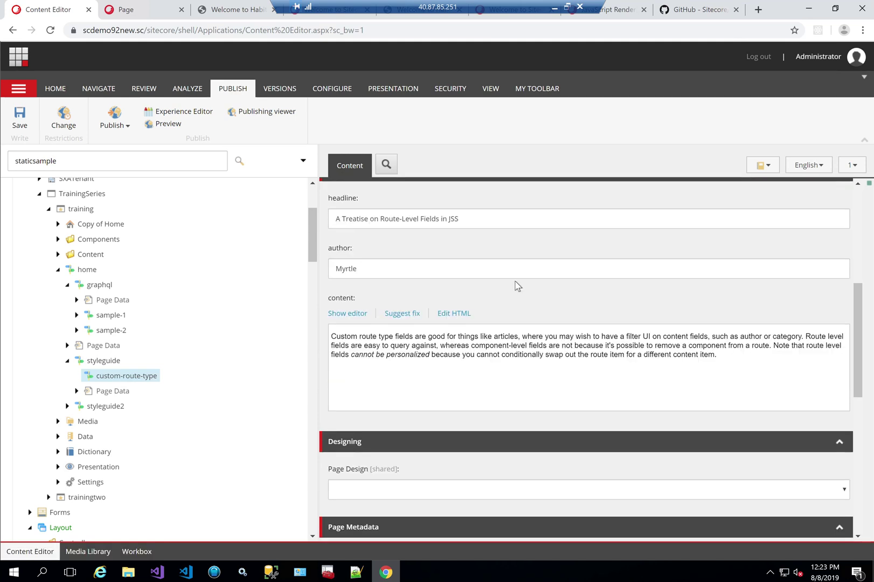
pyautogui.click(103, 361)
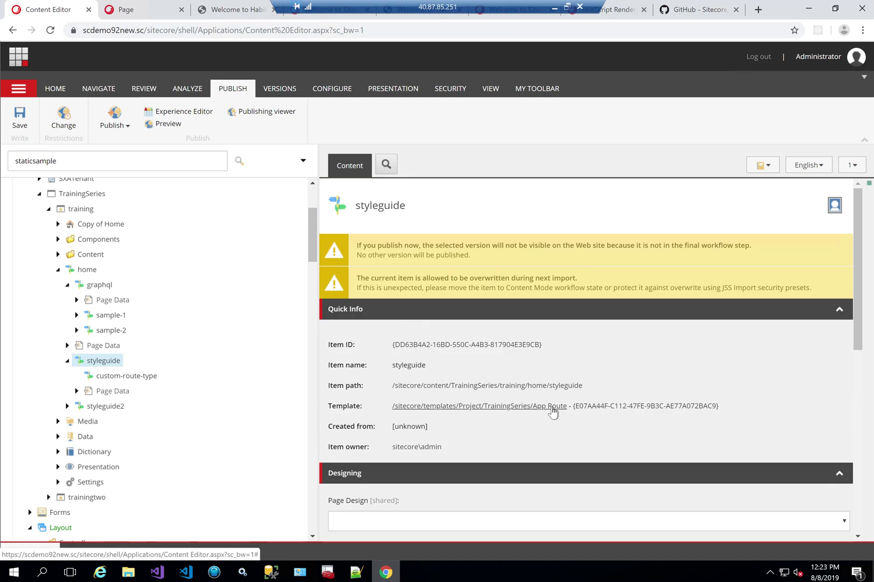
pyautogui.scroll(-2, 531, 429)
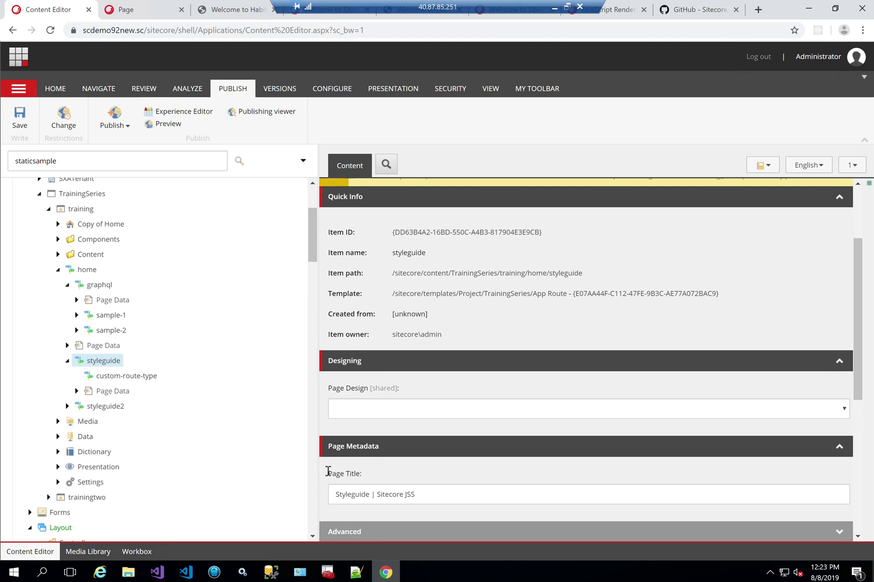
pyautogui.click(143, 382)
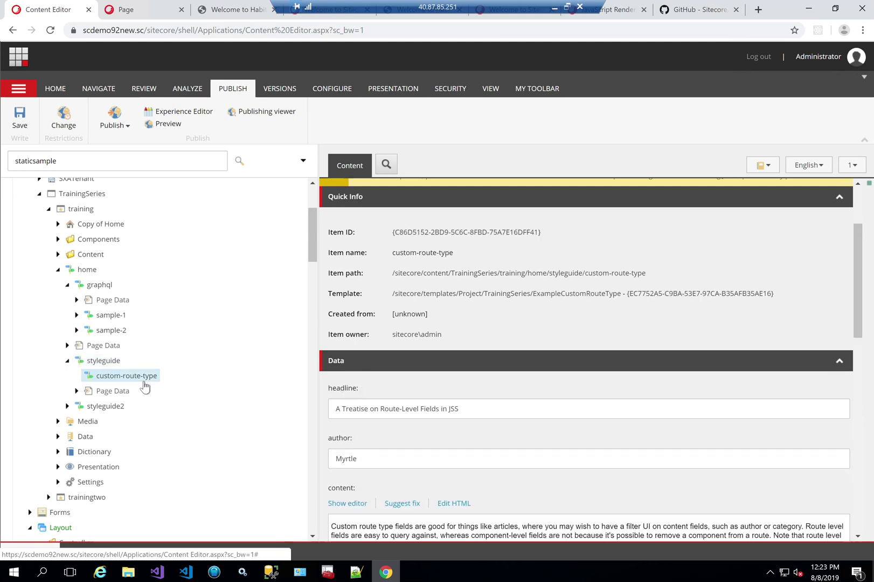
# Scroll the content tree down to Layout > Renderings and the JSS Experience Accelerator folder.
pyautogui.scroll(-2, 402, 439)
pyautogui.scroll(-1, 411, 361)
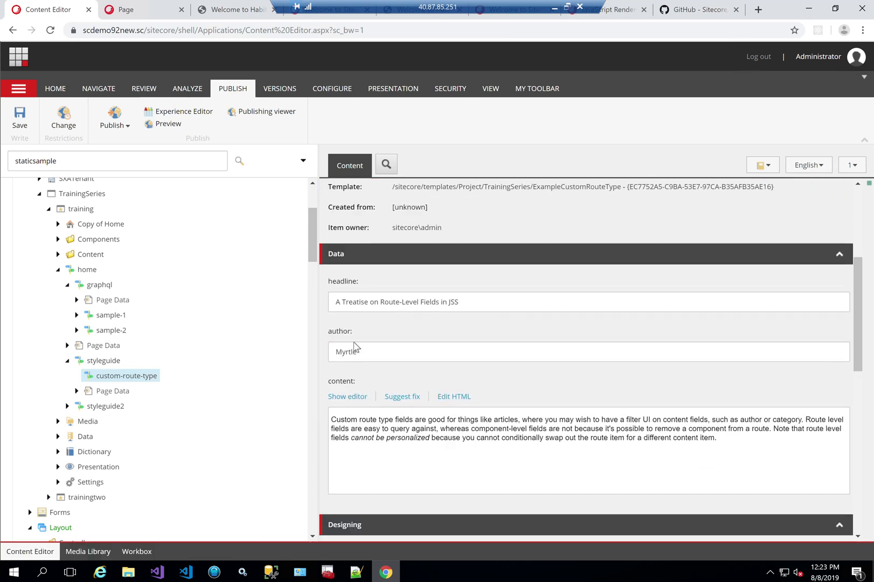
pyautogui.scroll(-3, 389, 361)
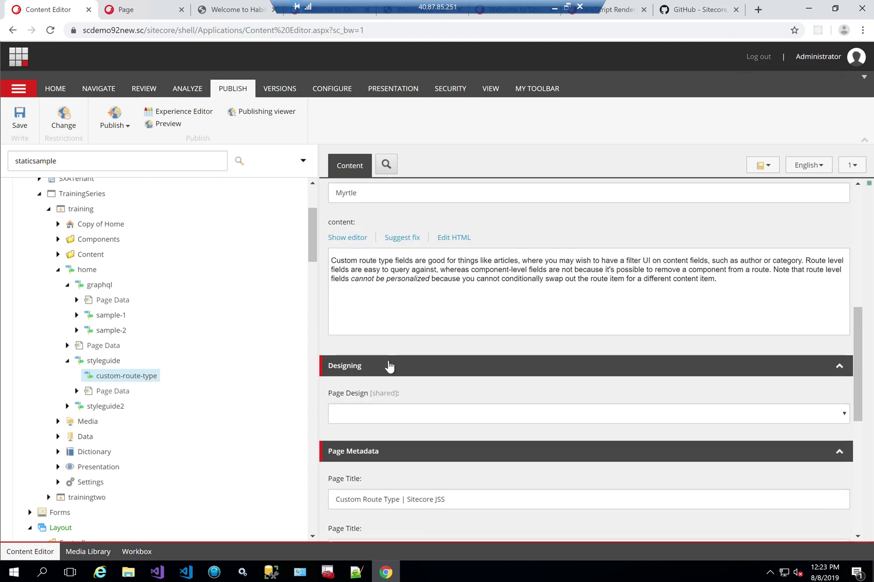
pyautogui.scroll(10, 388, 366)
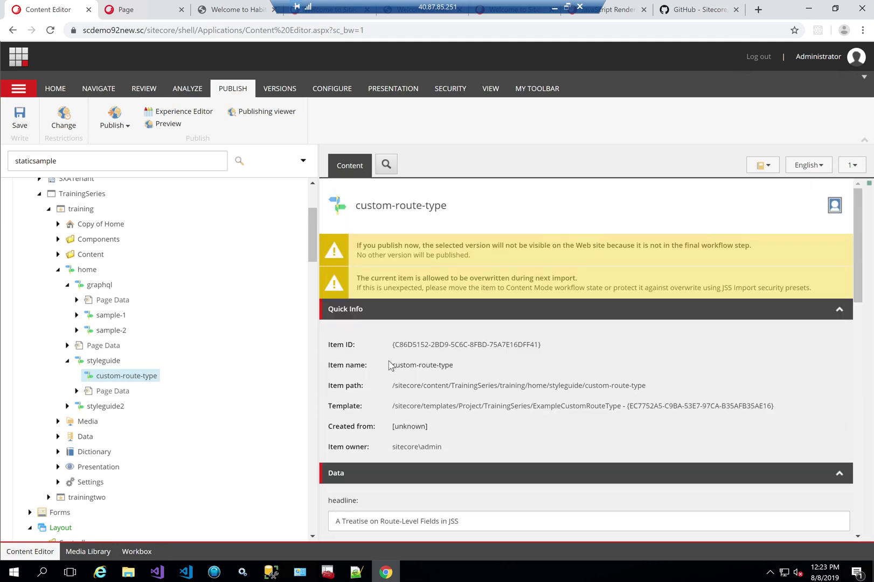
pyautogui.scroll(-3, 407, 428)
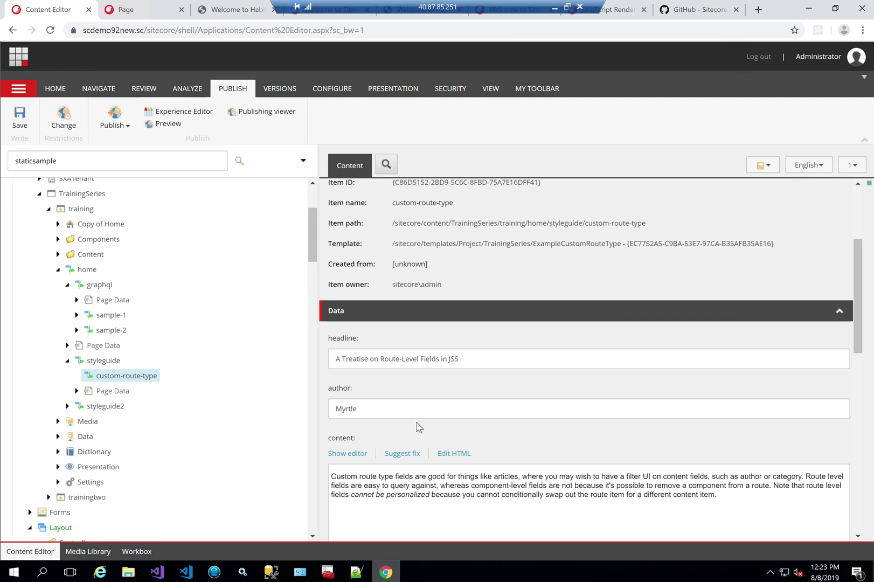
pyautogui.scroll(-3, 419, 428)
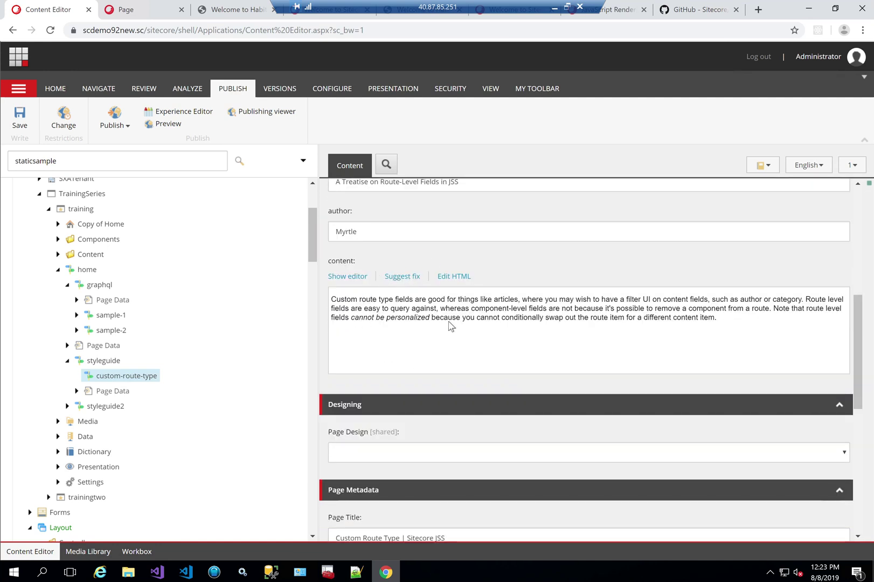
pyautogui.scroll(3, 461, 280)
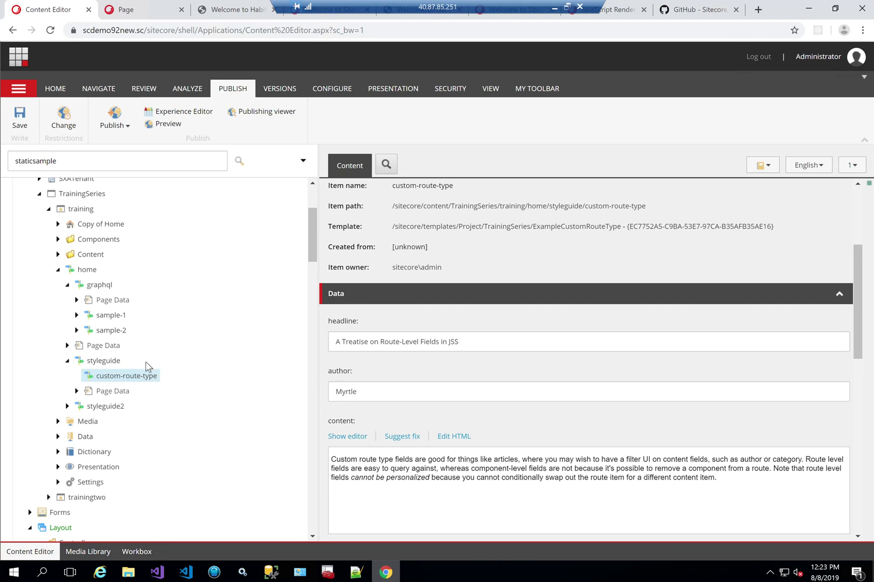
pyautogui.scroll(-4, 172, 371)
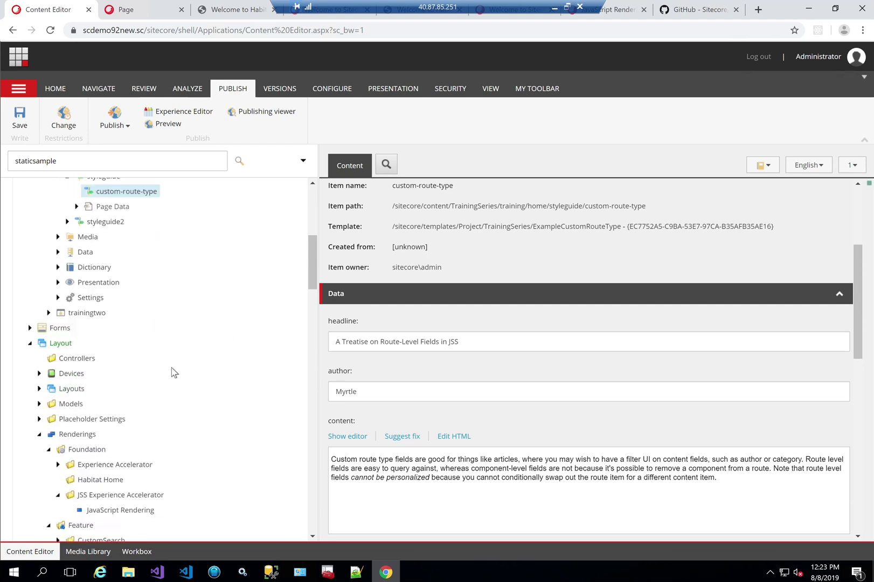
pyautogui.scroll(-3, 172, 371)
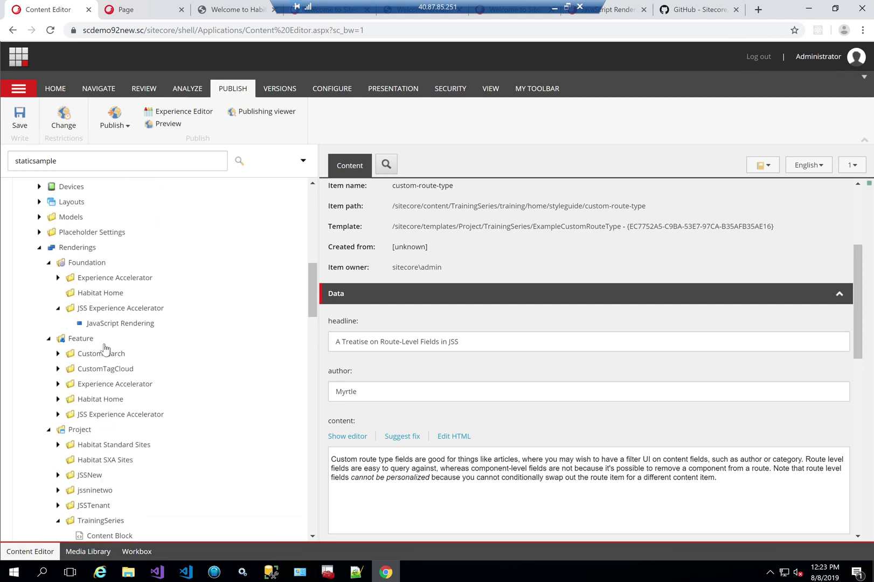
# Collapse the JSS Experience Accelerator folder and bring the TrainingSeries renderings into view.
pyautogui.click(58, 308)
pyautogui.scroll(-3, 111, 323)
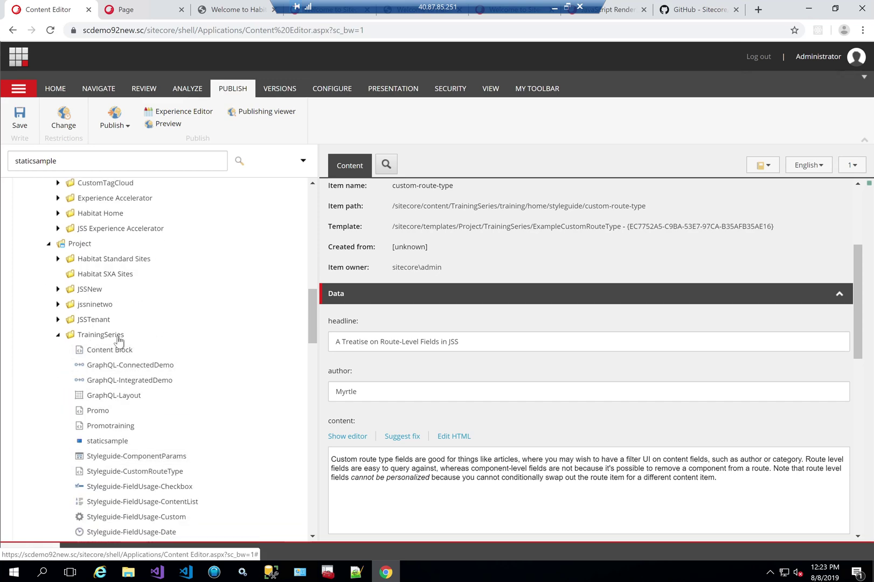
pyautogui.scroll(-6, 154, 414)
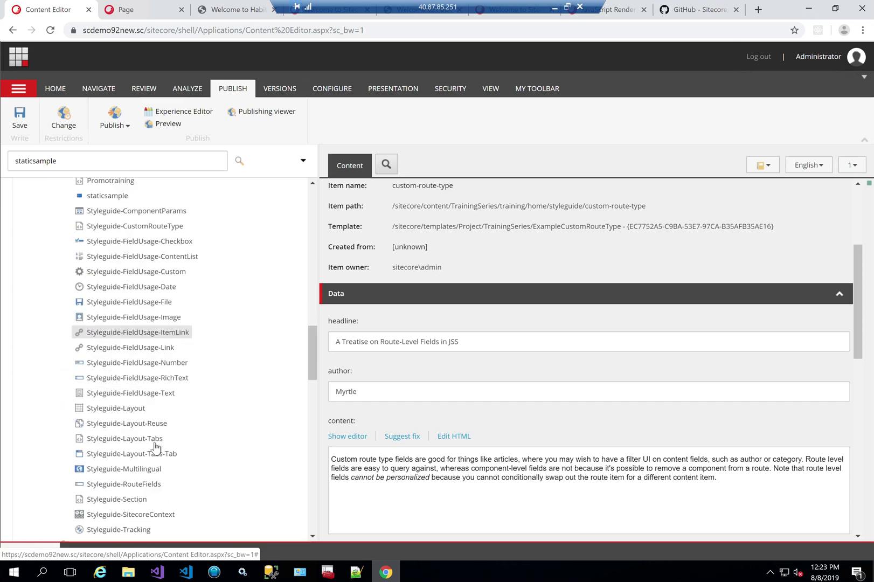
pyautogui.scroll(10, 155, 447)
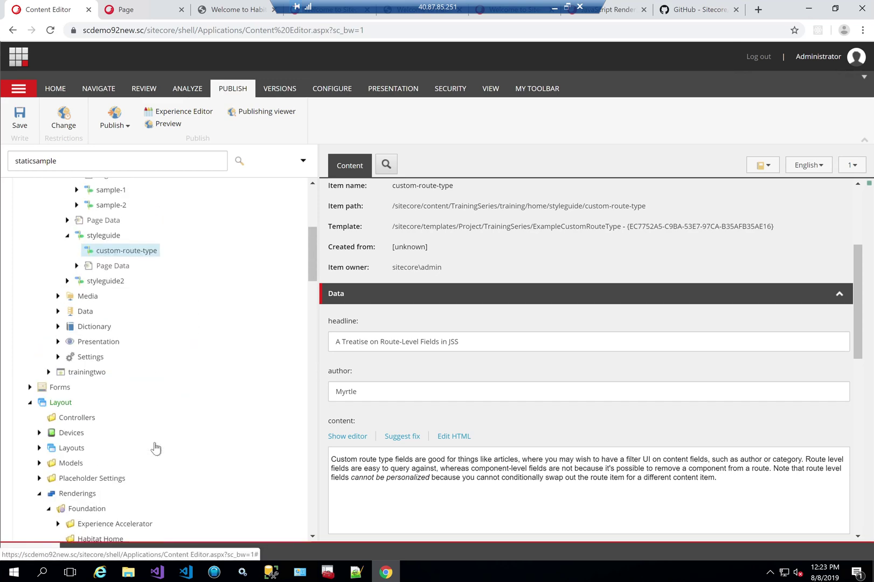
pyautogui.scroll(-10, 178, 423)
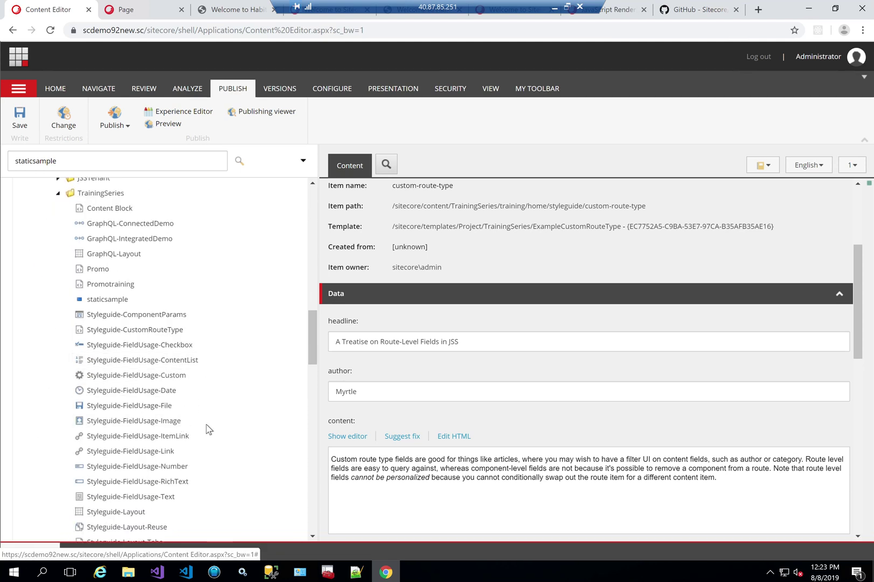
pyautogui.scroll(-1, 208, 428)
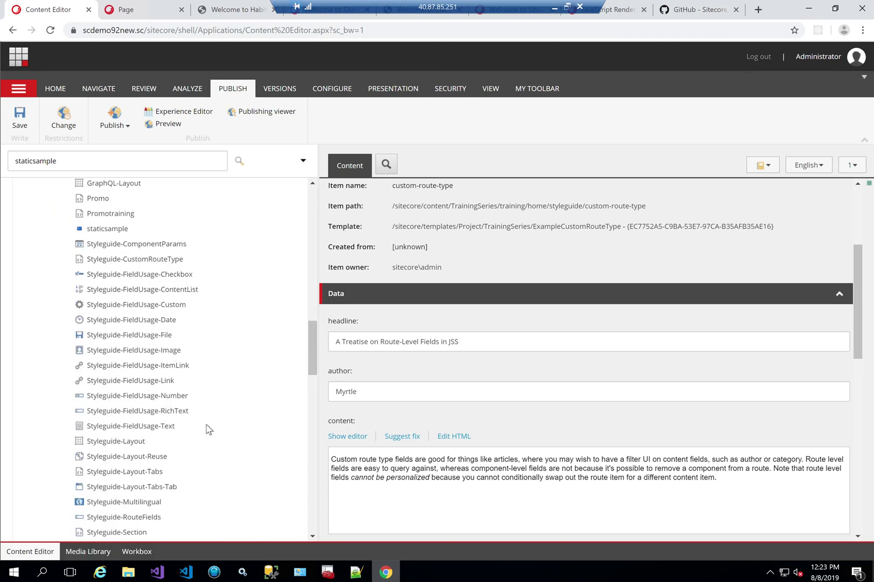
# Review the Styleguide-CustomRouteType rendering, then open the Promo rendering to see its datasource settings.
pyautogui.click(158, 264)
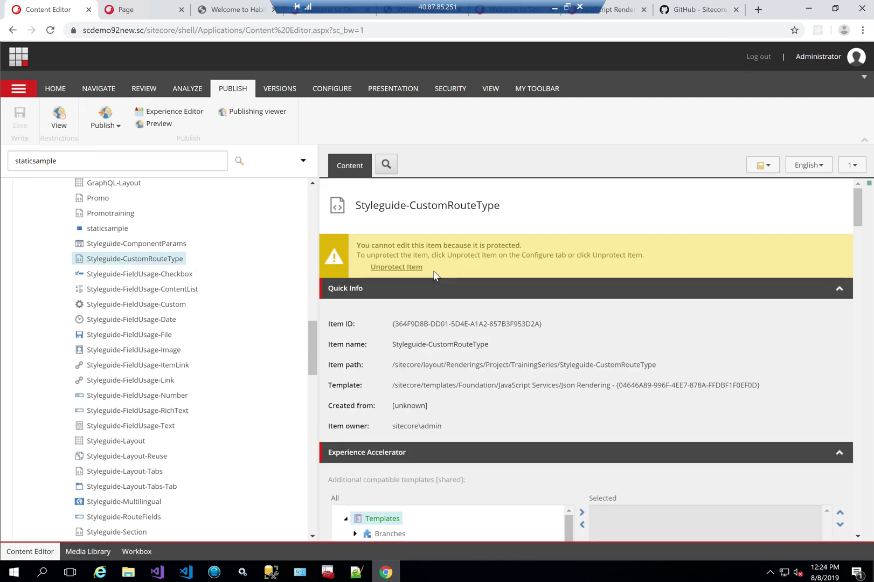
pyautogui.scroll(-10, 452, 373)
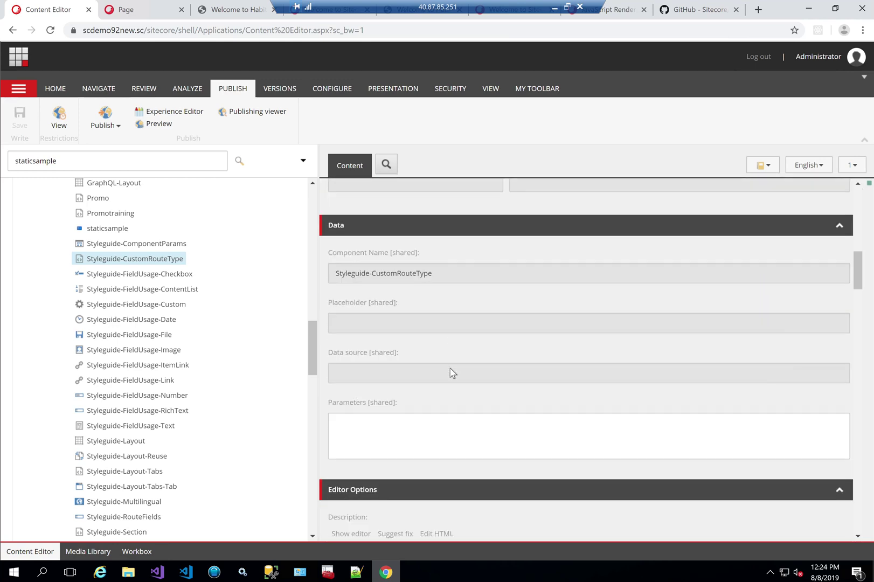
pyautogui.scroll(-10, 468, 330)
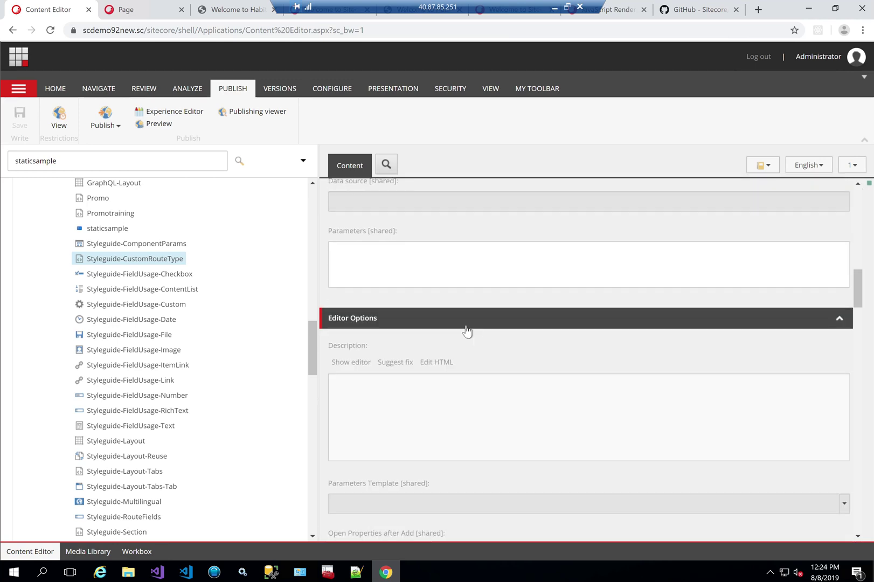
pyautogui.scroll(2, 456, 330)
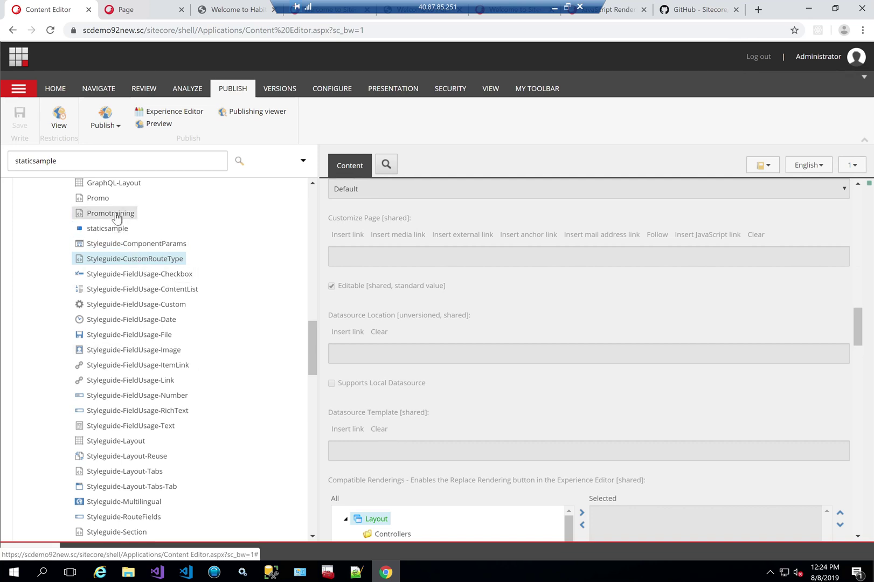
pyautogui.click(98, 198)
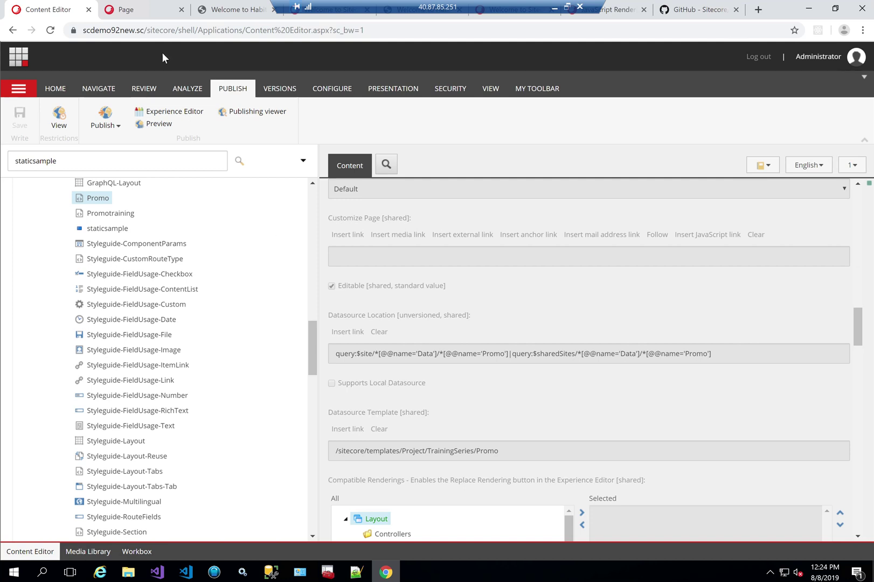
# Open the custom-route-type page in the Experience Editor.
pyautogui.click(138, 14)
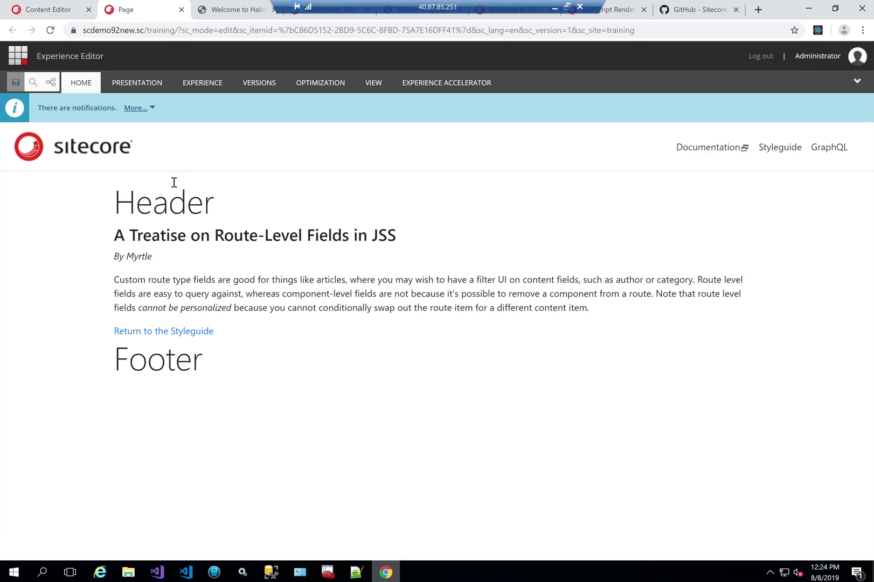
pyautogui.click(54, 10)
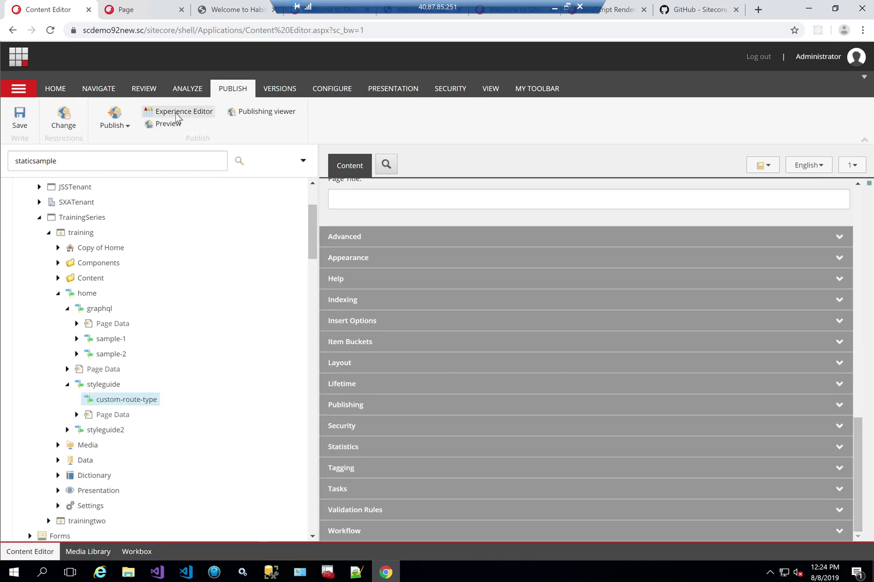
pyautogui.click(174, 113)
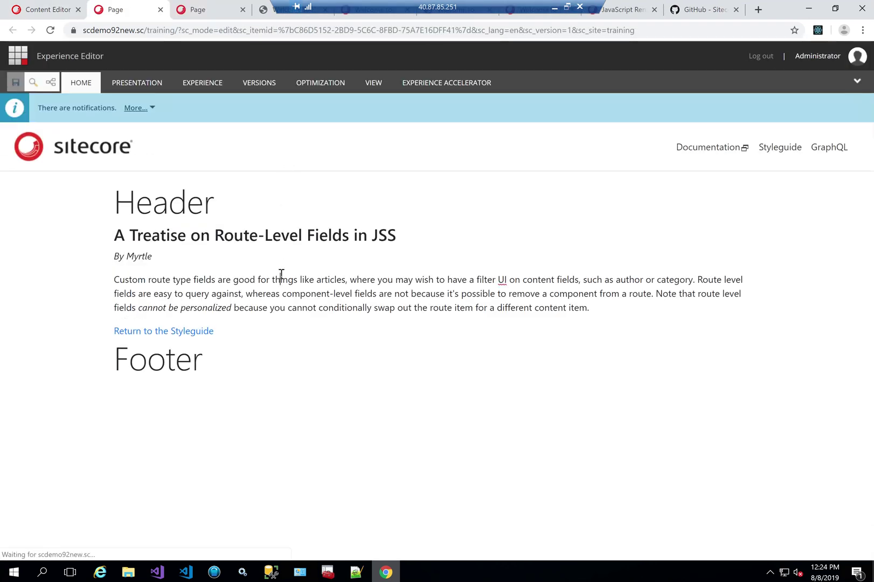
# Remove the Styleguide-CustomRouteType component, leaving the Main placeholder empty.
pyautogui.click(268, 286)
pyautogui.click(310, 260)
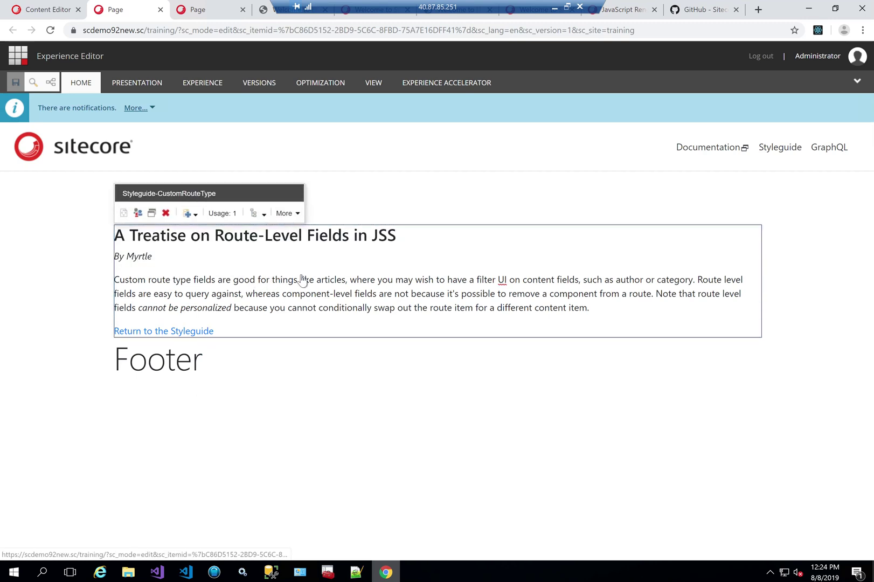
pyautogui.click(167, 213)
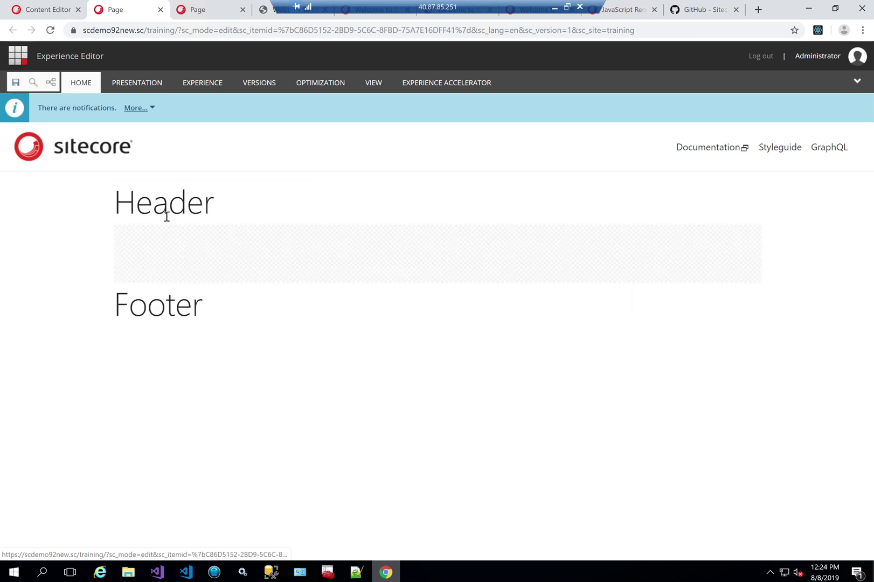
pyautogui.click(196, 262)
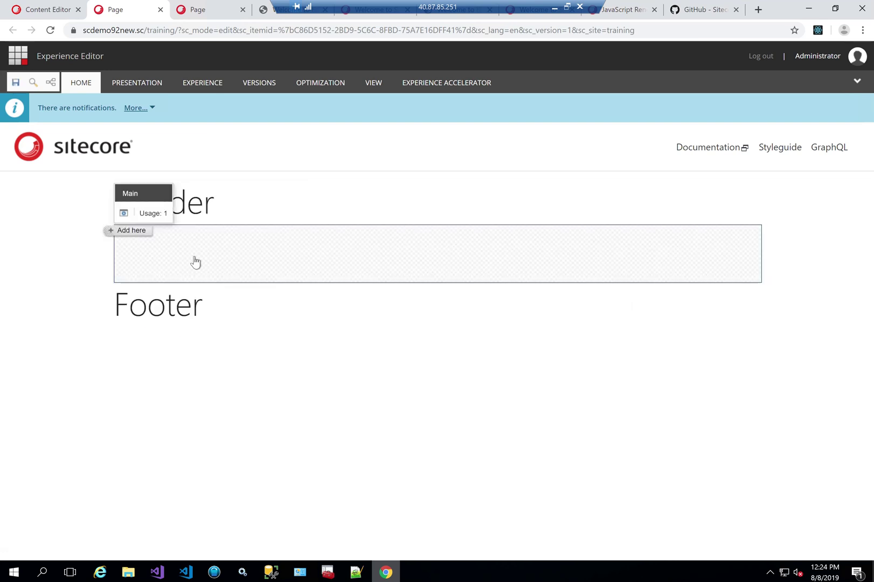
# Add the Styleguide-CustomRouteType rendering from TRAININGSERIES into the empty Main placeholder.
pyautogui.click(137, 234)
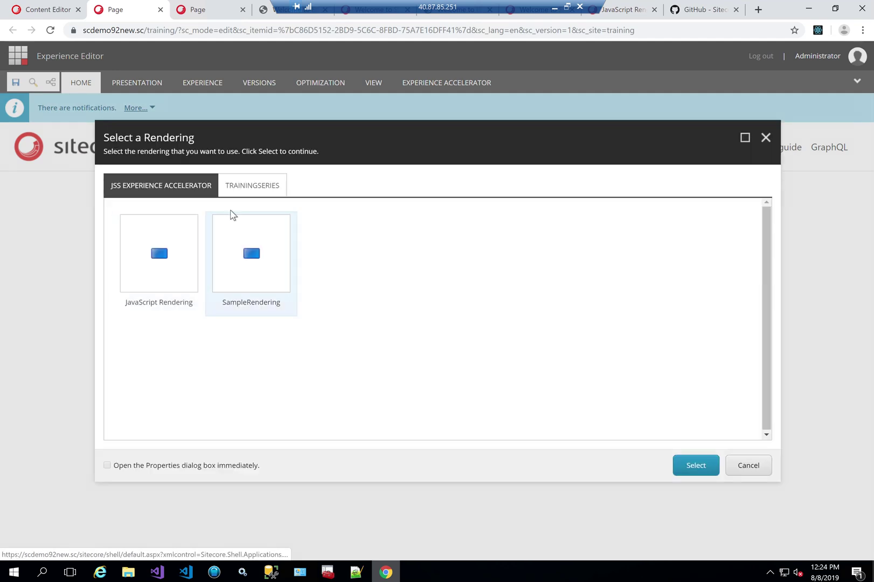
pyautogui.click(237, 186)
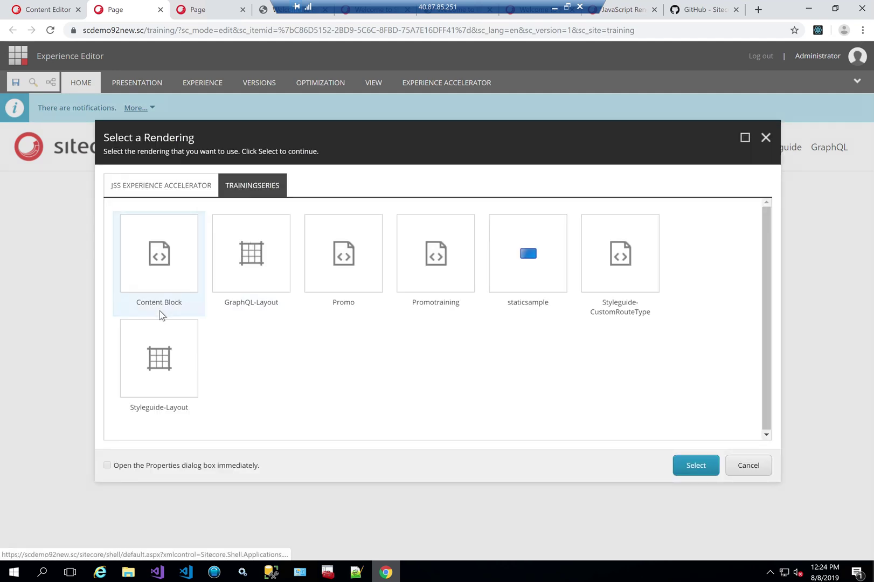
pyautogui.click(620, 294)
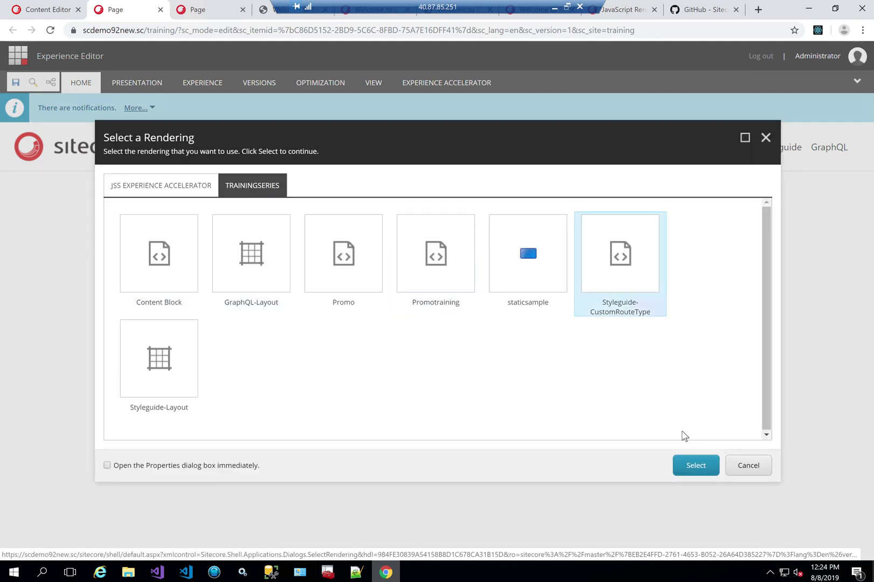
pyautogui.click(695, 470)
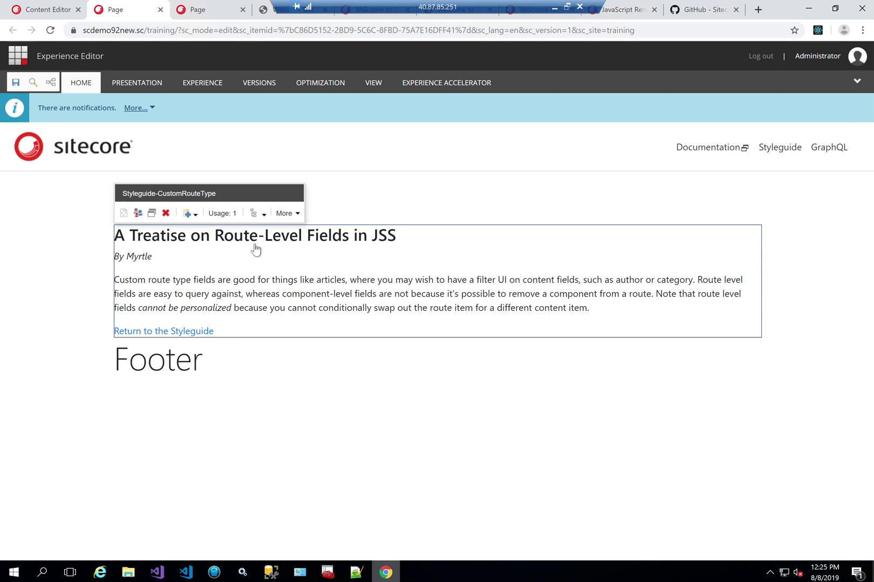
pyautogui.click(255, 215)
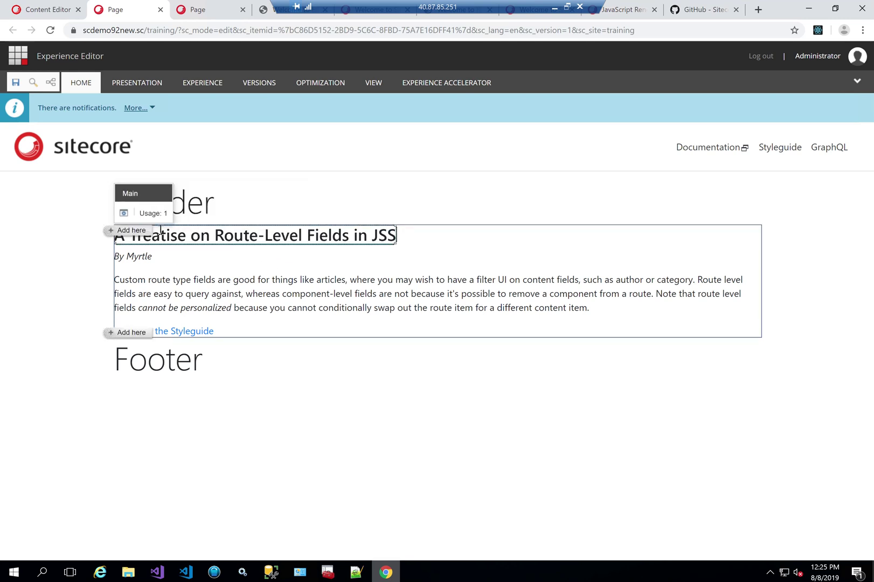
# Check the Main placeholder's allowed components, then cancel the settings without changes.
pyautogui.click(124, 213)
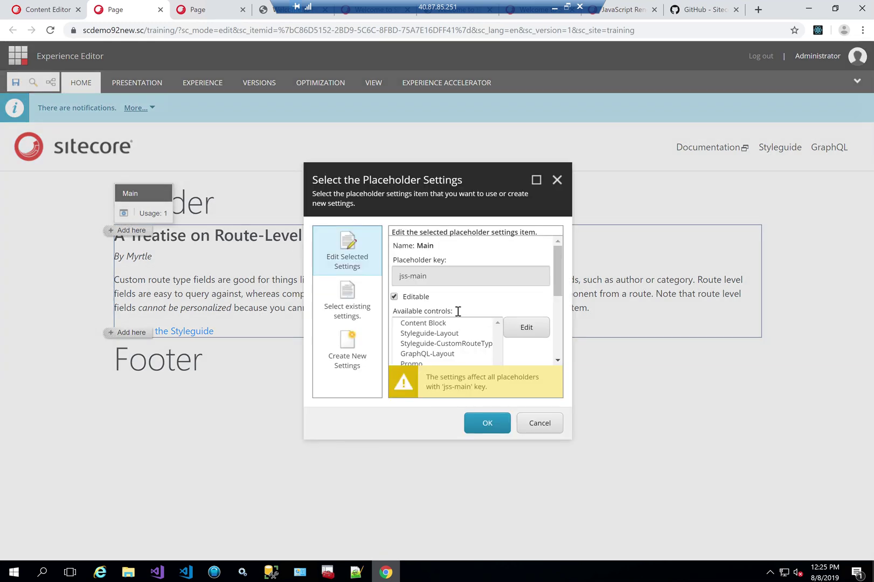
pyautogui.click(520, 337)
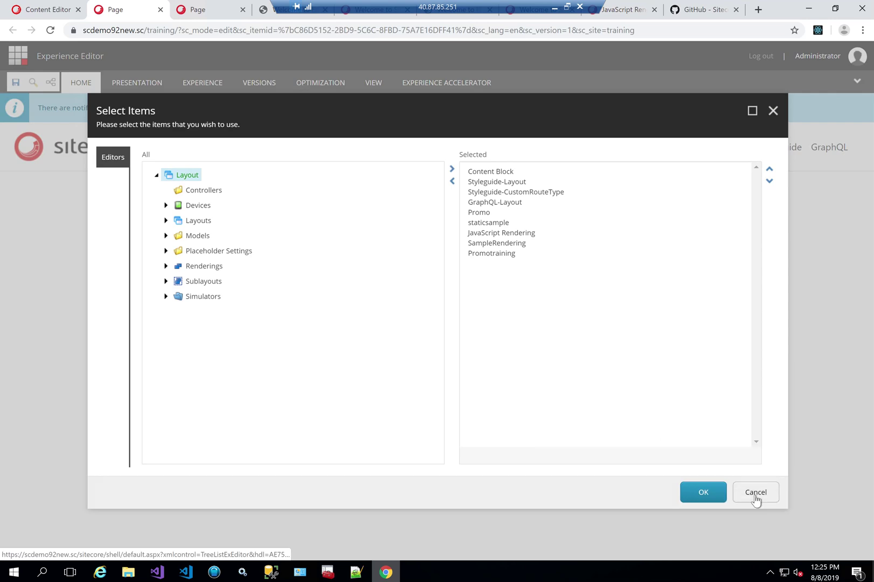
pyautogui.click(756, 492)
pyautogui.click(540, 424)
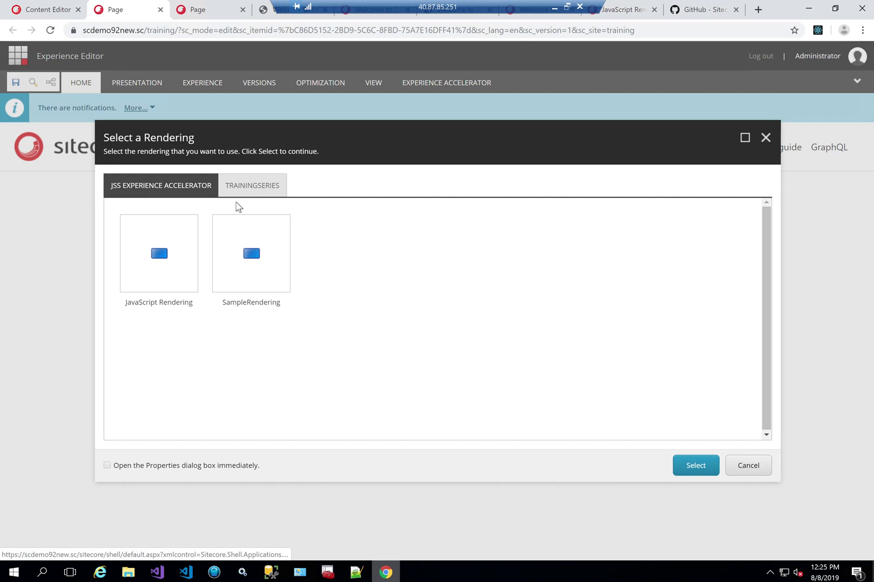
# Insert a Promo rendering from TRAININGSERIES above the article, using the existing Promo item as data source.
pyautogui.click(241, 188)
pyautogui.click(219, 250)
pyautogui.click(405, 277)
pyautogui.click(348, 269)
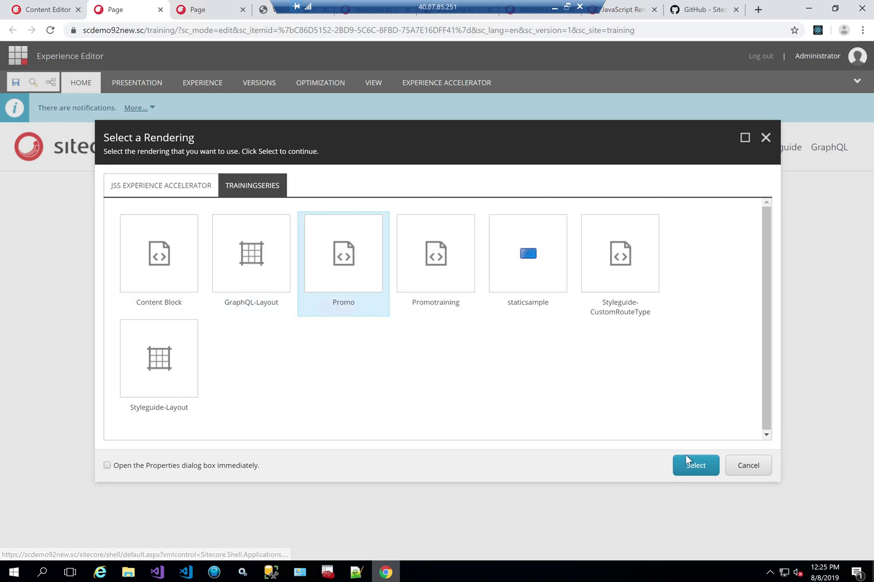
pyautogui.click(697, 468)
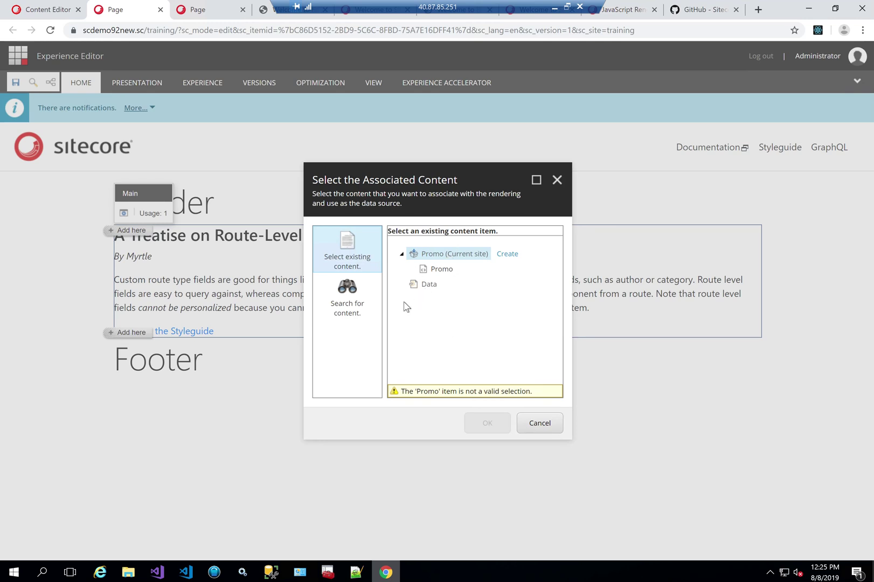
pyautogui.click(441, 269)
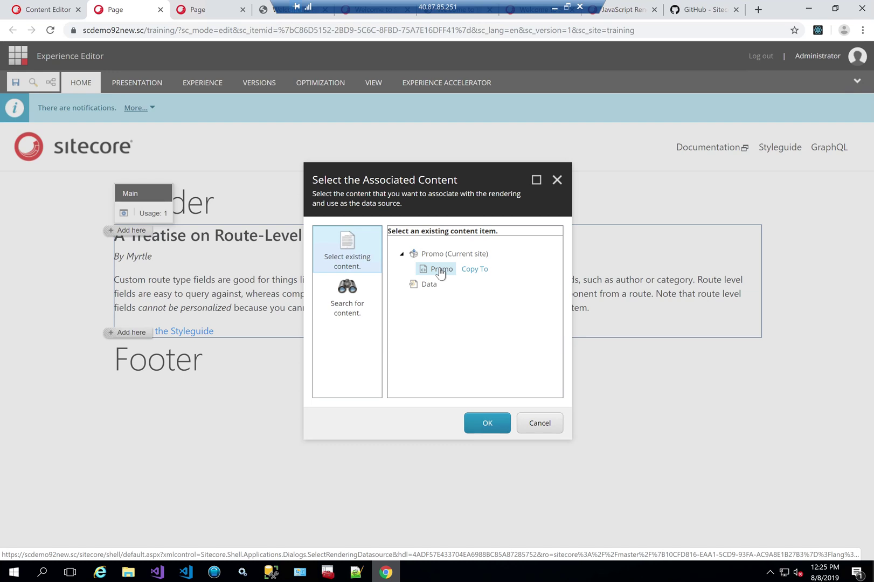
pyautogui.click(487, 425)
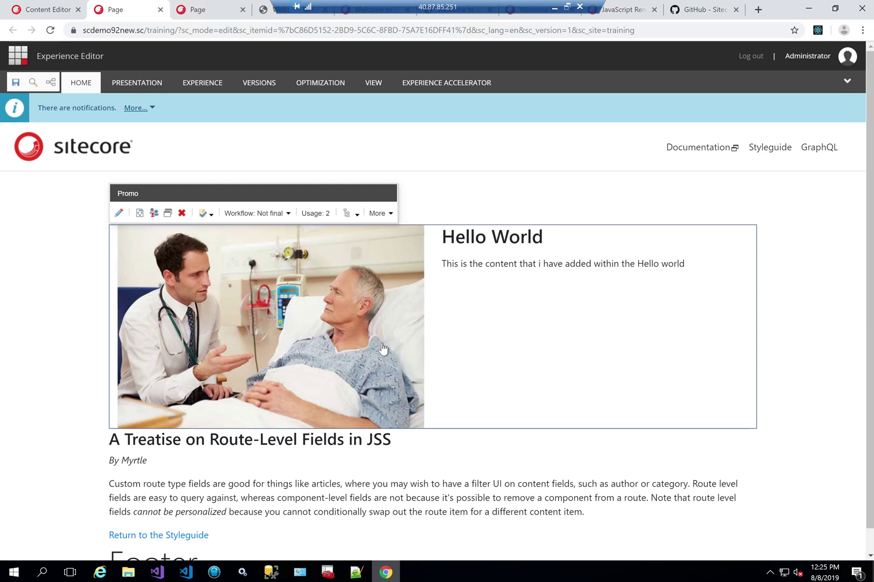
pyautogui.scroll(-1, 267, 313)
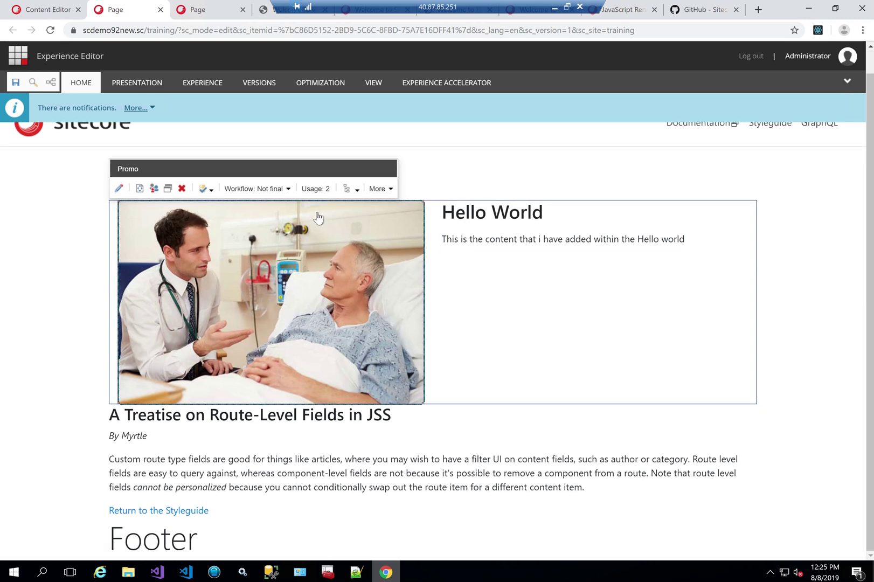
pyautogui.click(347, 188)
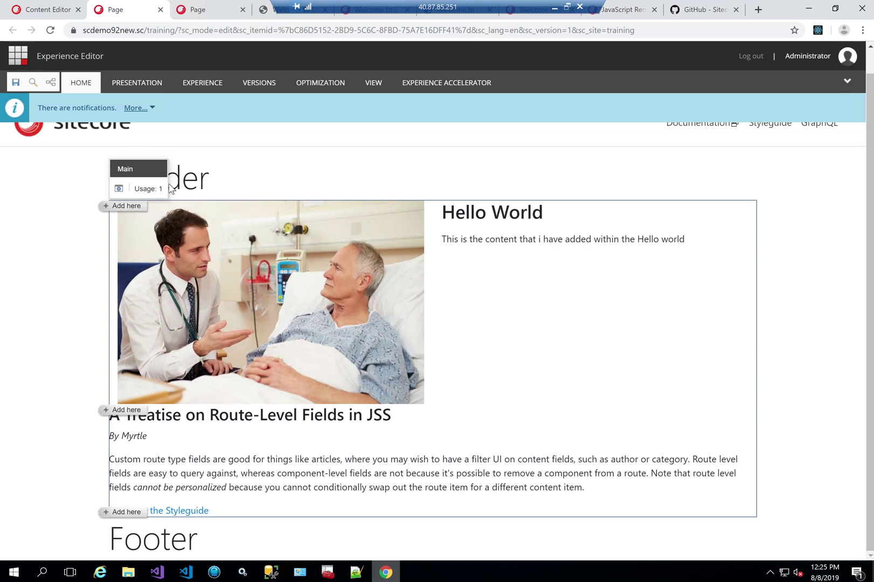
pyautogui.click(49, 9)
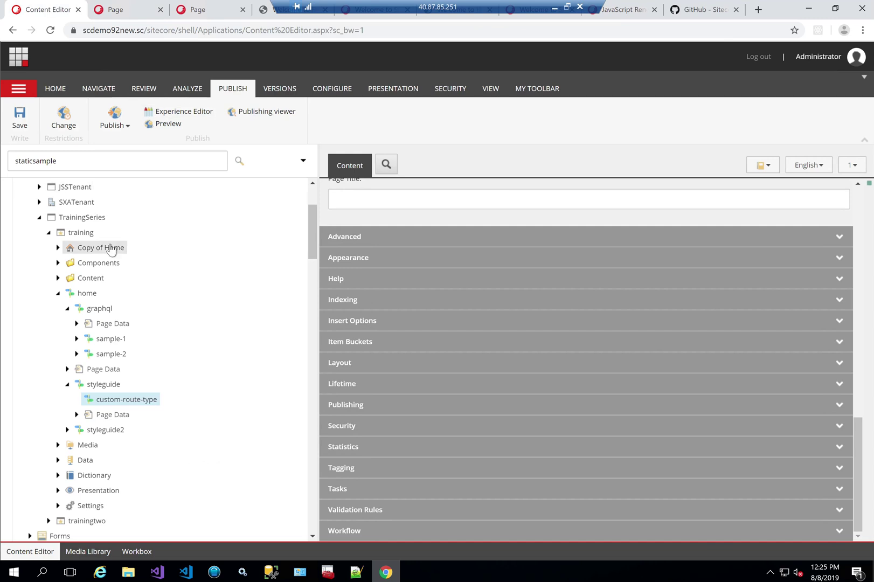
# Expand the Data > Promo folder in the content tree, then return to the Experience Editor page.
pyautogui.scroll(1, 127, 411)
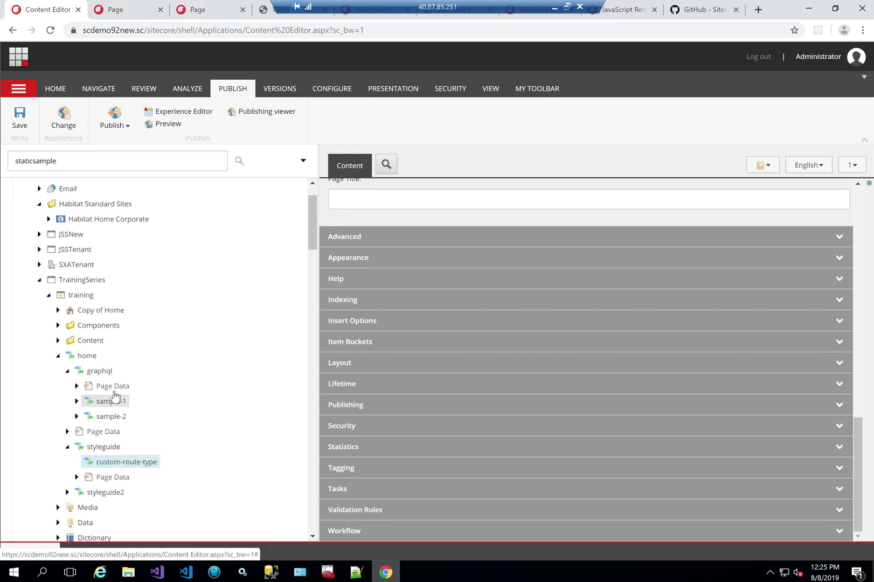
pyautogui.scroll(-1, 75, 388)
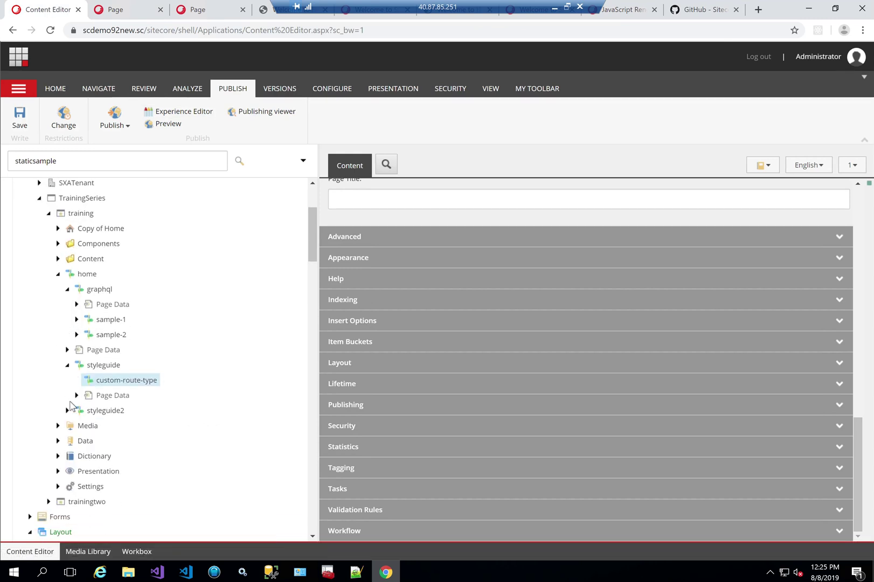
pyautogui.click(59, 440)
pyautogui.scroll(-1, 112, 447)
pyautogui.click(67, 408)
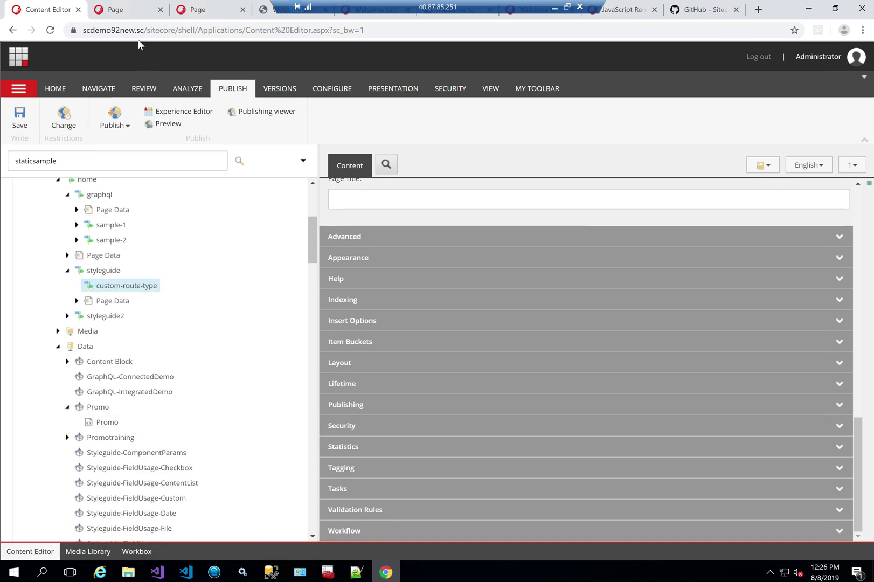
pyautogui.click(129, 8)
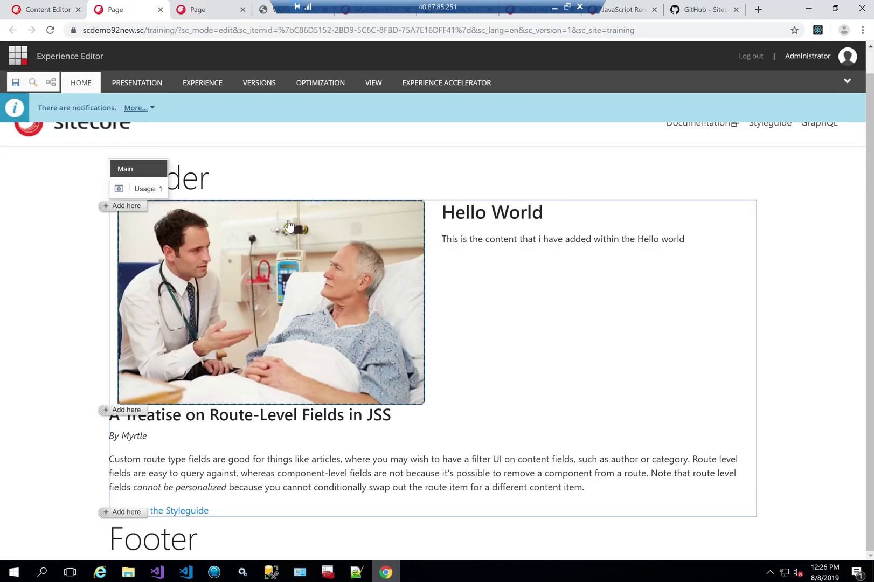
# Enable Right Image in the Promo component's properties so its picture sits right of the text.
pyautogui.click(466, 268)
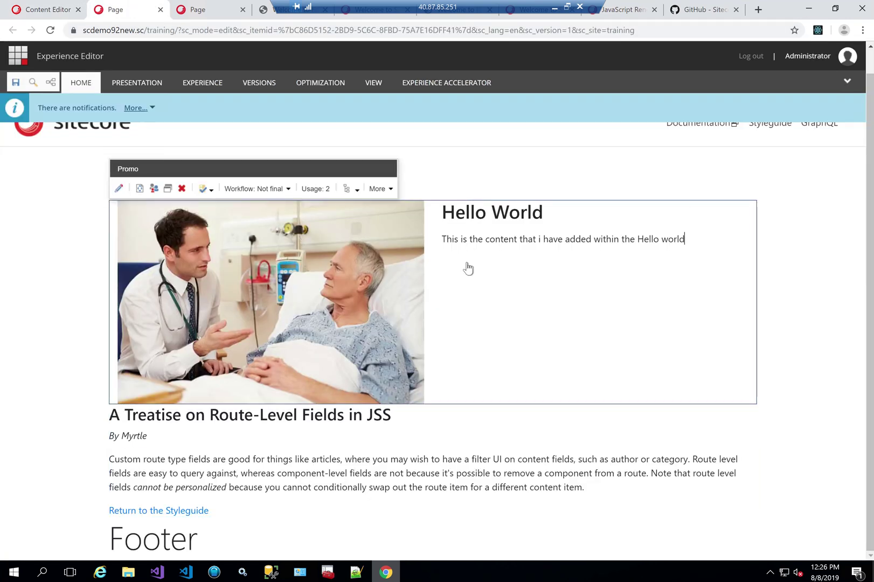
pyautogui.click(379, 190)
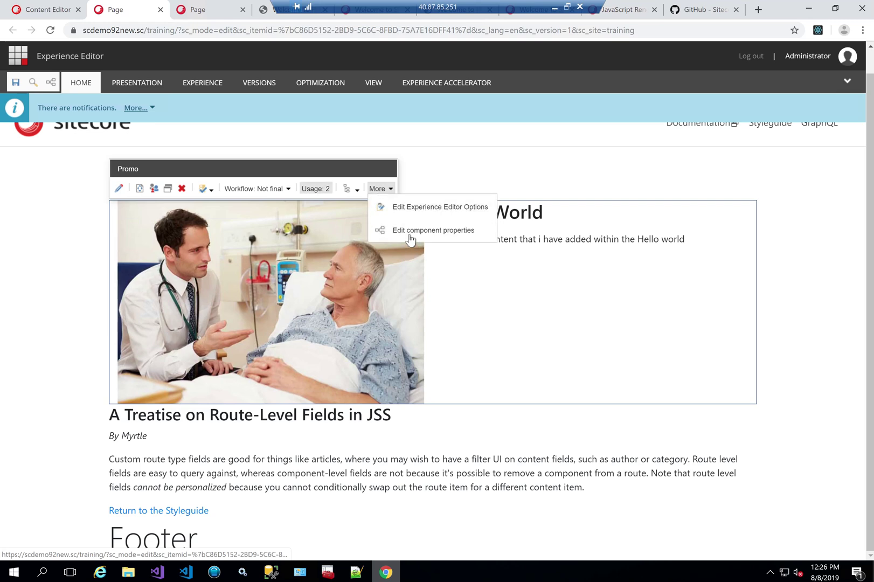
pyautogui.click(408, 231)
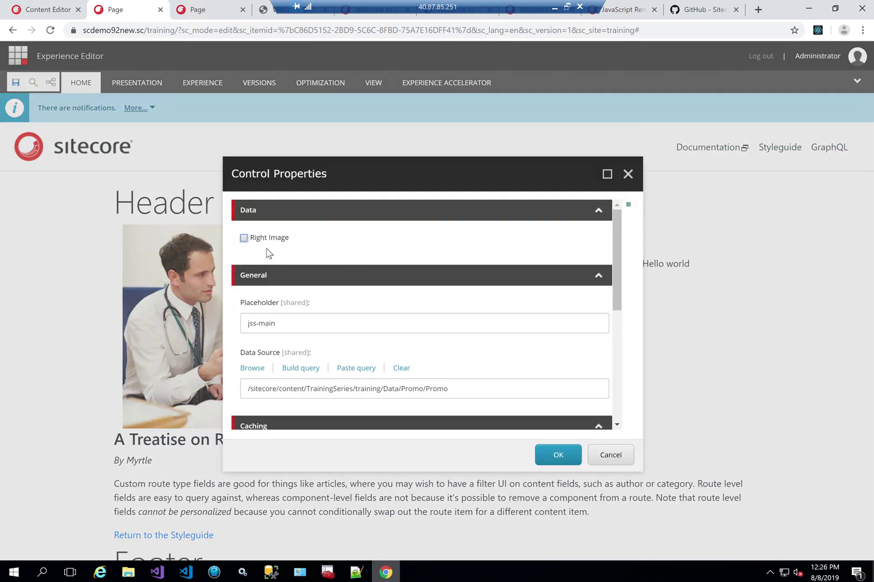
pyautogui.click(542, 458)
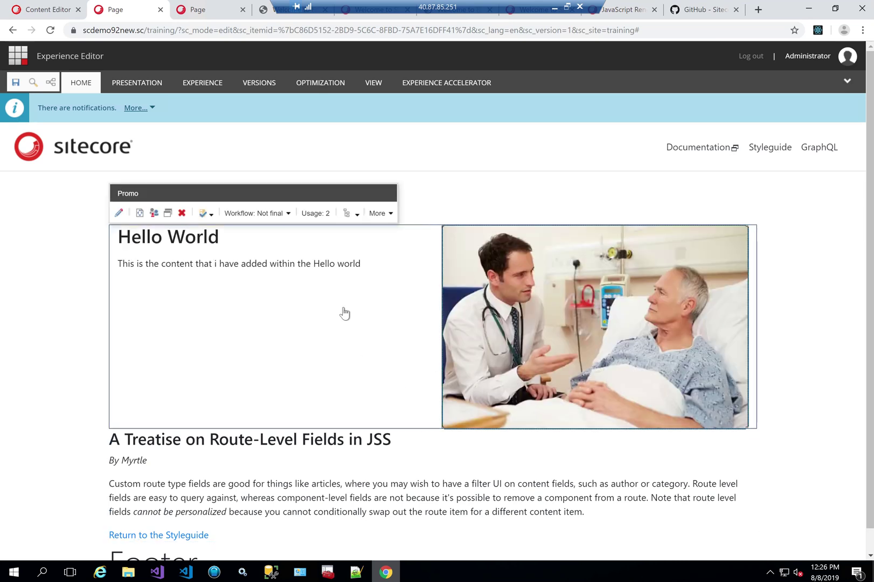
pyautogui.click(347, 214)
# Add a second Promo rendering to Main, again using the existing Promo item as data source.
pyautogui.click(119, 230)
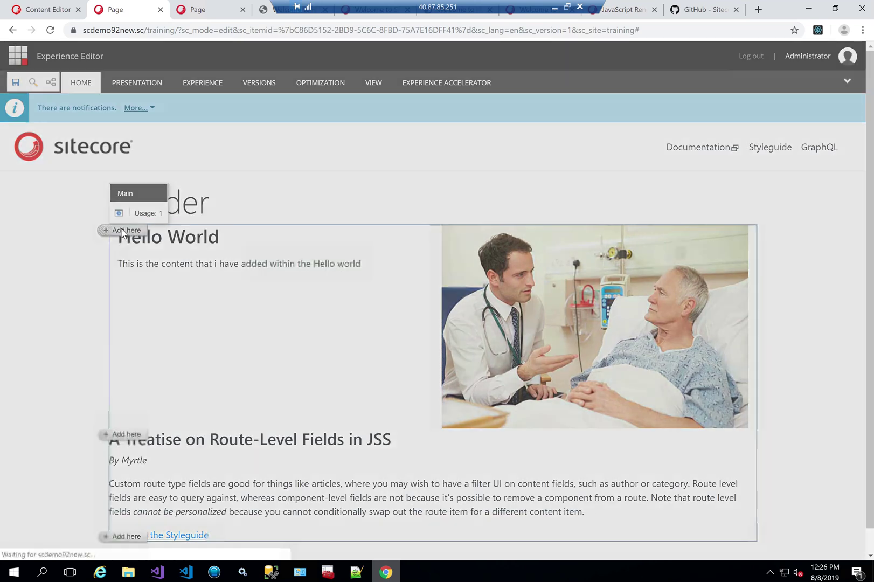
pyautogui.click(248, 193)
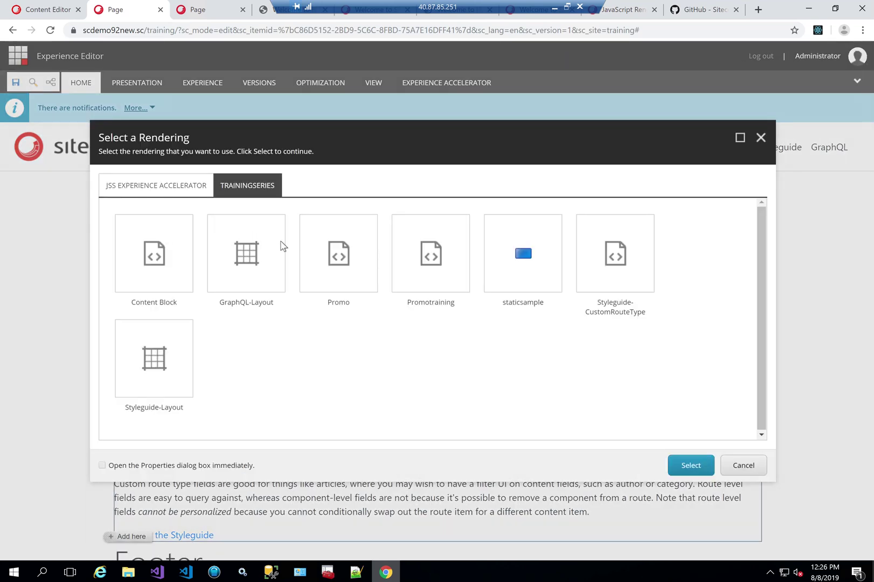
pyautogui.click(371, 258)
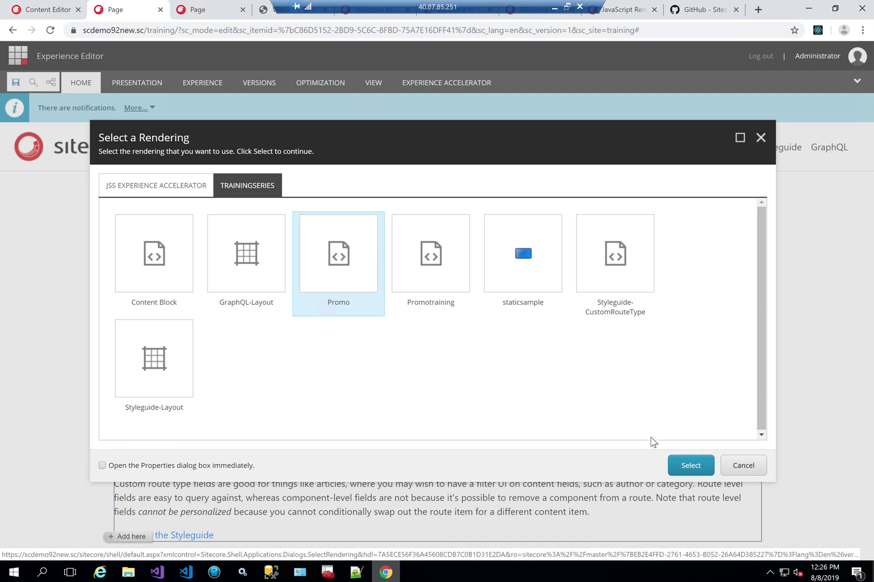
pyautogui.click(680, 463)
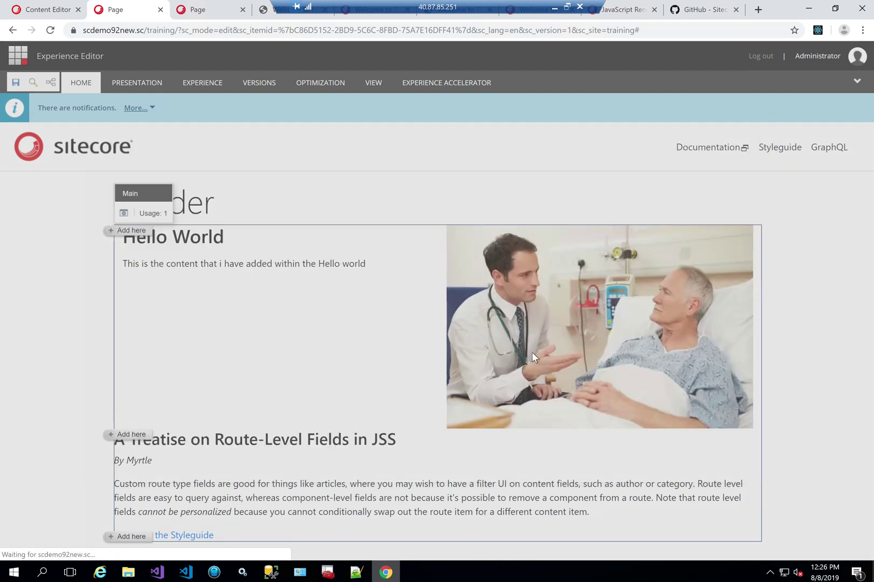
pyautogui.click(443, 270)
pyautogui.click(490, 423)
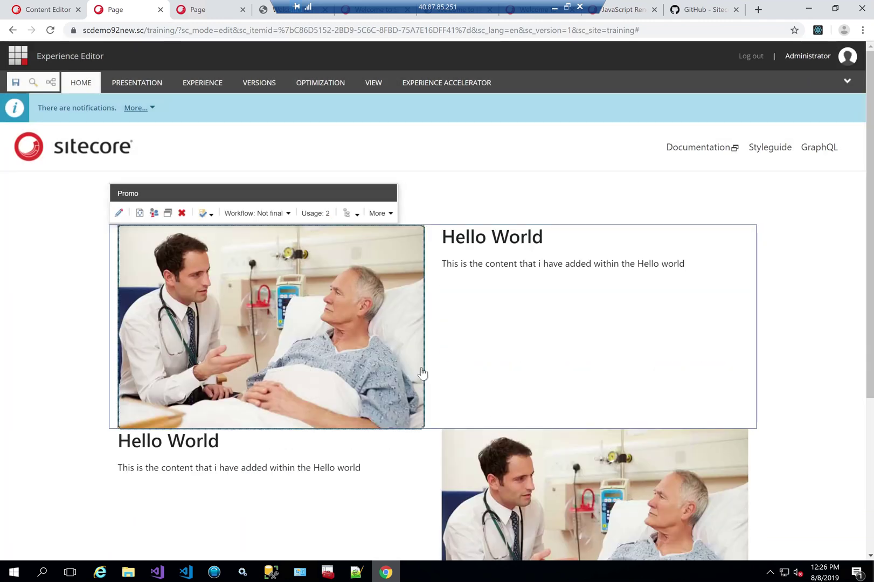
pyautogui.scroll(-4, 410, 399)
pyautogui.scroll(2, 419, 399)
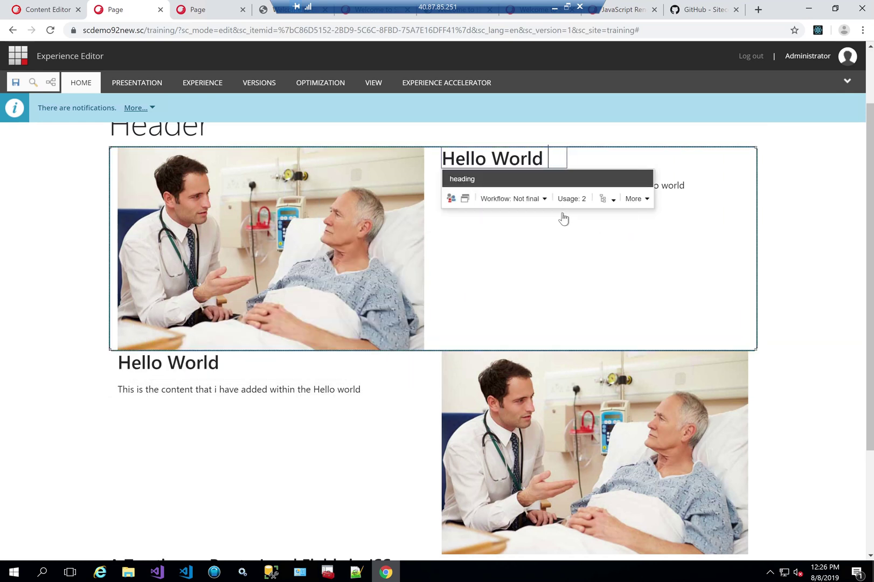
# Append ' Twice' to the Promo heading, save, and confirm both Promo components read 'Hello World Twice'.
pyautogui.write('Twice')
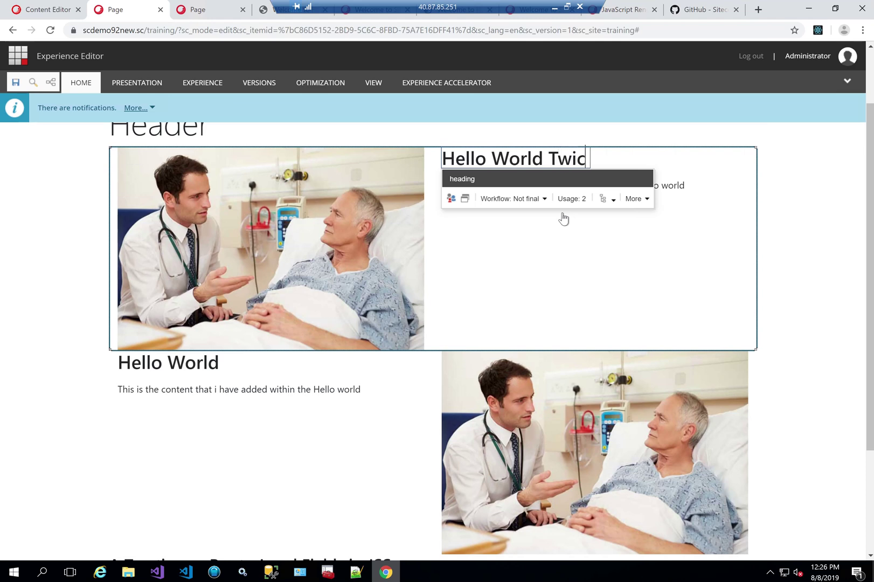
pyautogui.click(14, 85)
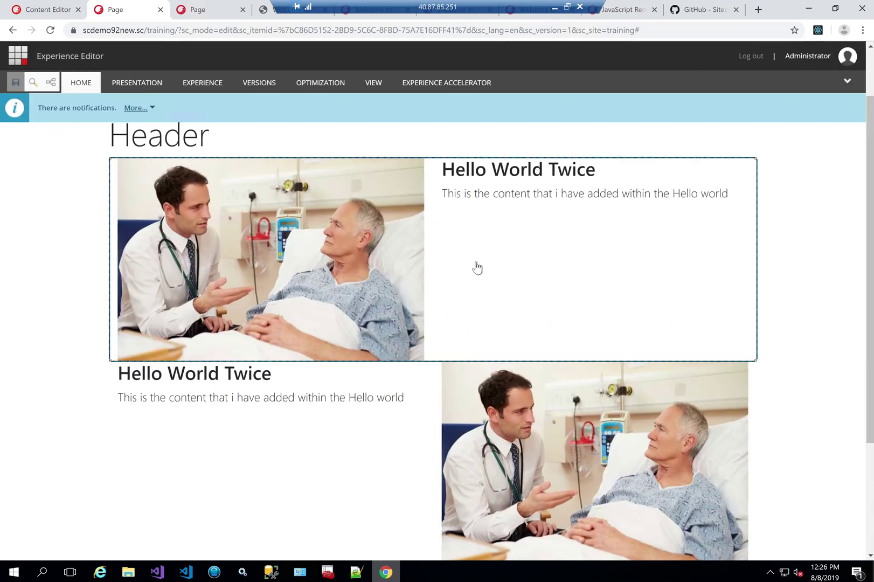
pyautogui.click(489, 298)
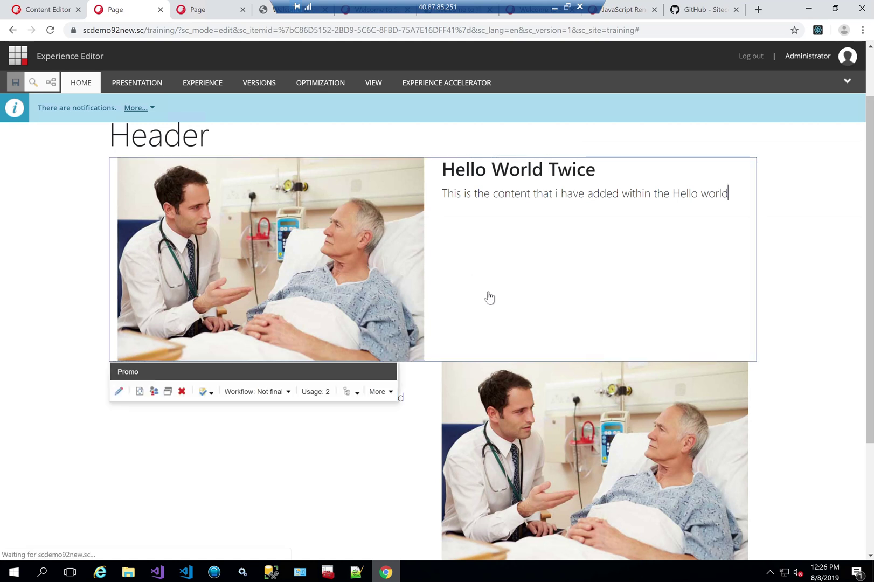
pyautogui.click(384, 431)
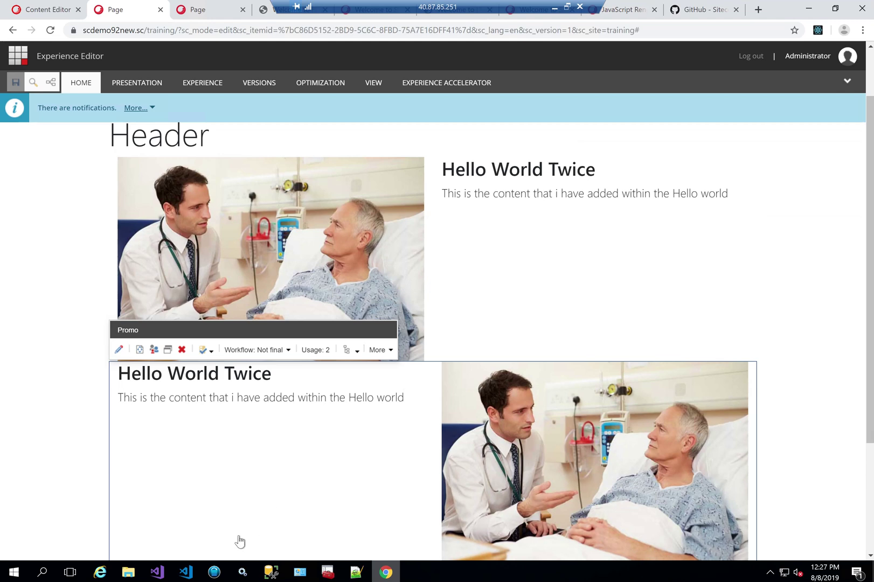
# In Styleguide-CustomRouteType's index.js, examine how the headline comes from the route's fields in sitecoreContext.
pyautogui.moveTo(189, 574)
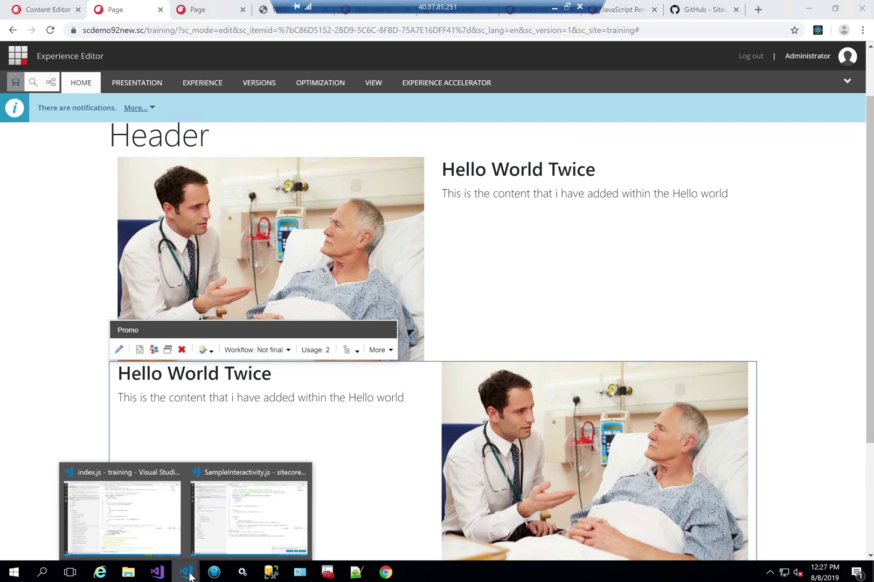
pyautogui.click(162, 531)
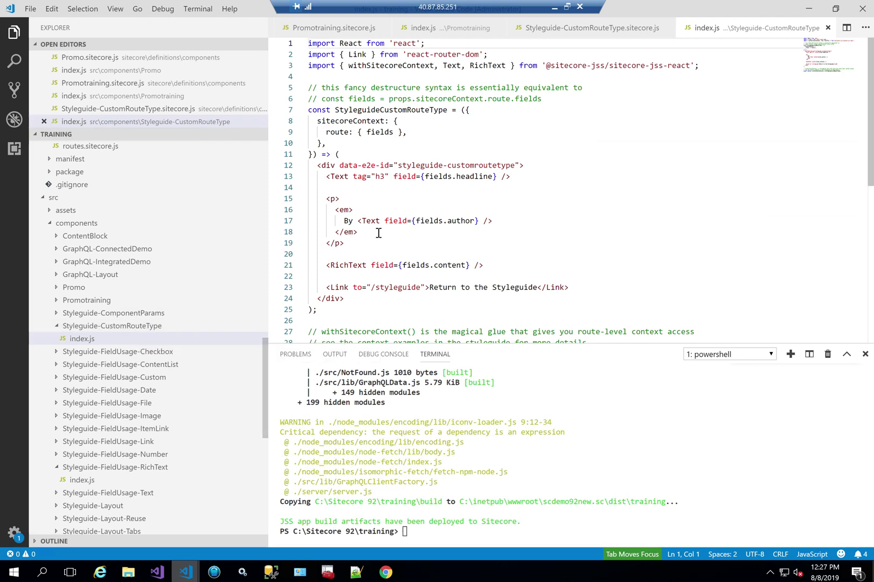
pyautogui.click(361, 165)
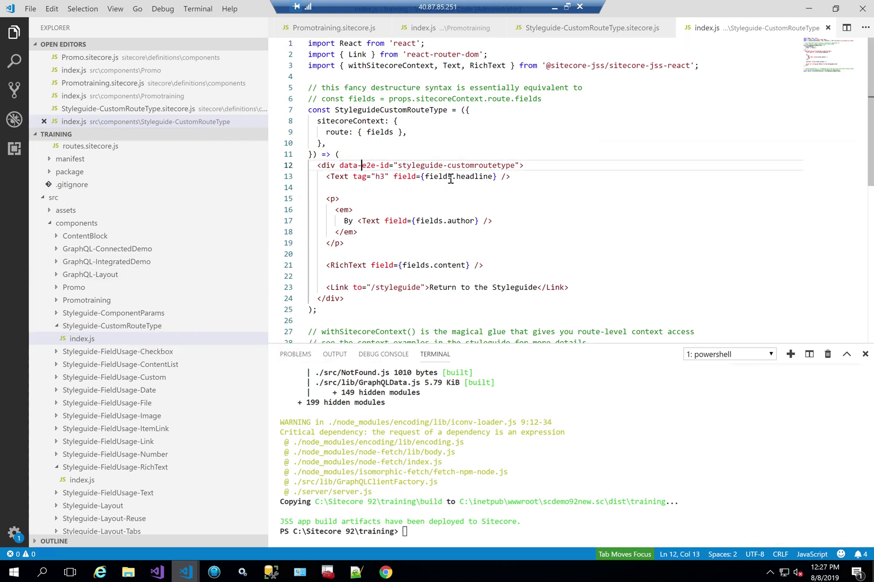
pyautogui.keyDown('shift'); pyautogui.click(471, 177); pyautogui.keyUp('shift')
pyautogui.doubleClick(472, 176)
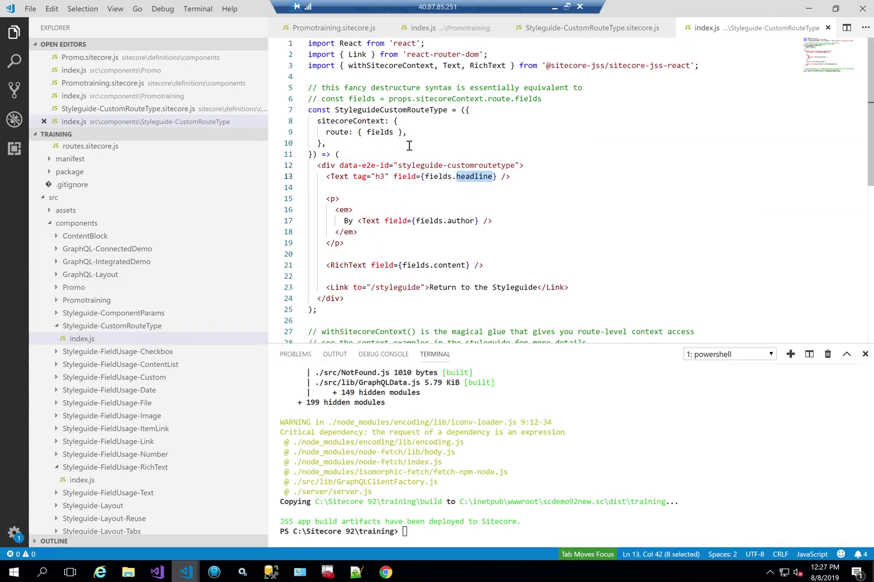
pyautogui.doubleClick(384, 132)
pyautogui.doubleClick(336, 133)
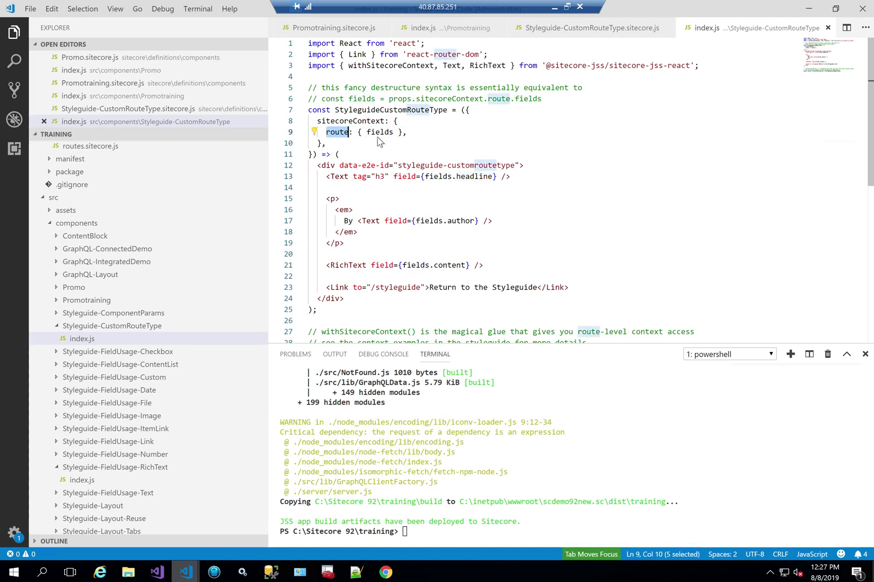
pyautogui.doubleClick(475, 176)
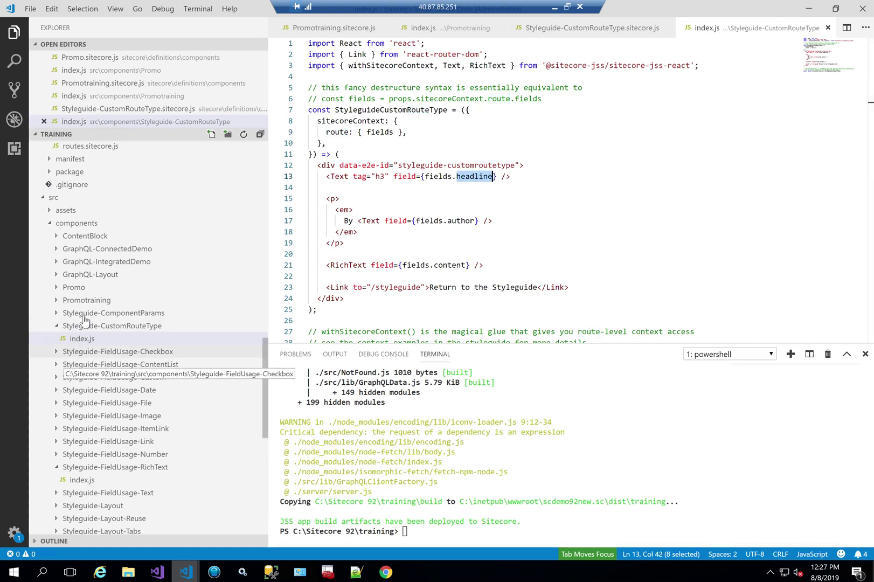
# Compare Promo's index.js props and fields usage, then return to Styleguide-CustomRouteType's index.js.
pyautogui.scroll(2, 55, 290)
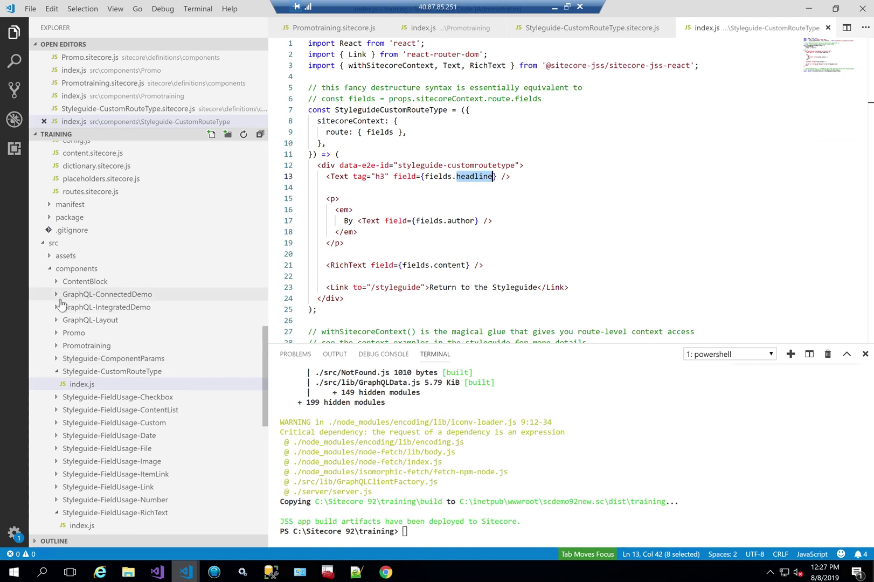
pyautogui.click(56, 334)
pyautogui.click(59, 346)
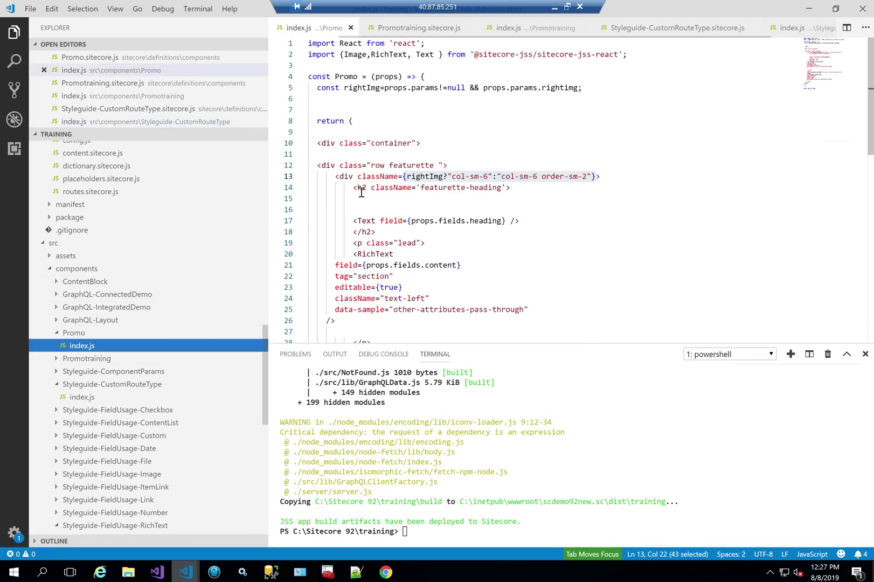
pyautogui.doubleClick(384, 77)
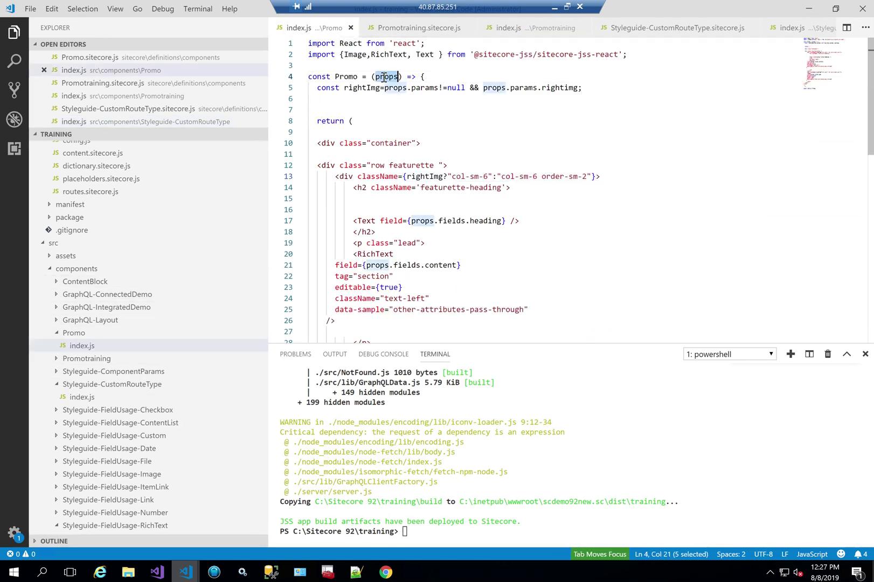
pyautogui.doubleClick(446, 221)
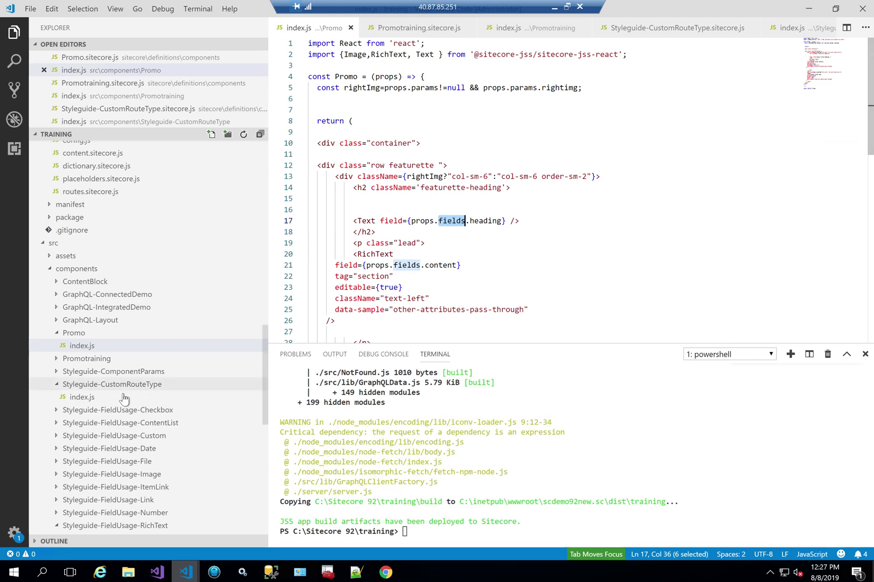
pyautogui.click(102, 399)
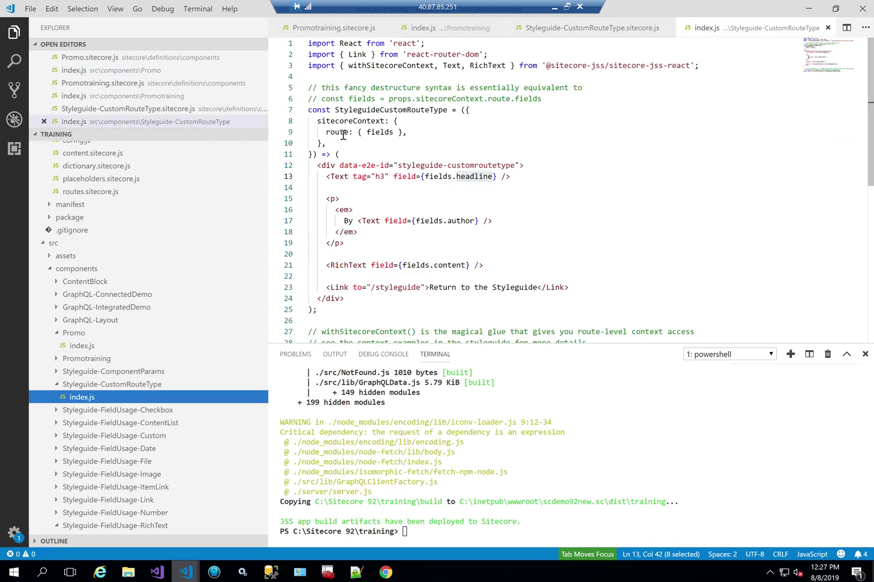